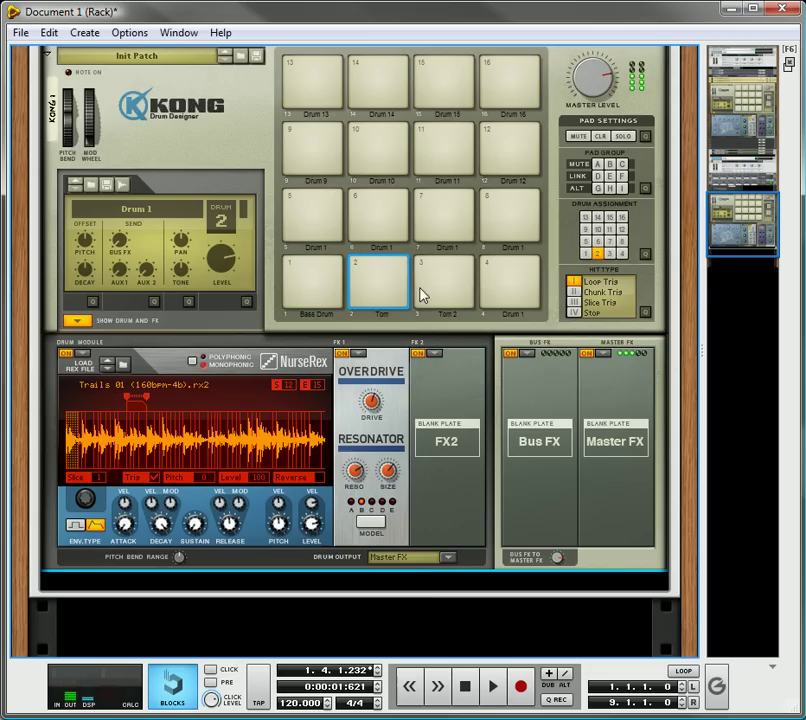
Set pad 4's played slice range to slice 42 only, and audition it alongside the neighbouring tom pads
{"action": "left_click", "coordinate": [441, 278]}
{"action": "left_click", "coordinate": [517, 280]}
{"action": "mouse_move", "coordinate": [130, 403]}
{"action": "left_mouse_down"}
{"action": "mouse_move", "coordinate": [364, 419]}
{"action": "mouse_move", "coordinate": [293, 425]}
{"action": "left_mouse_up"}
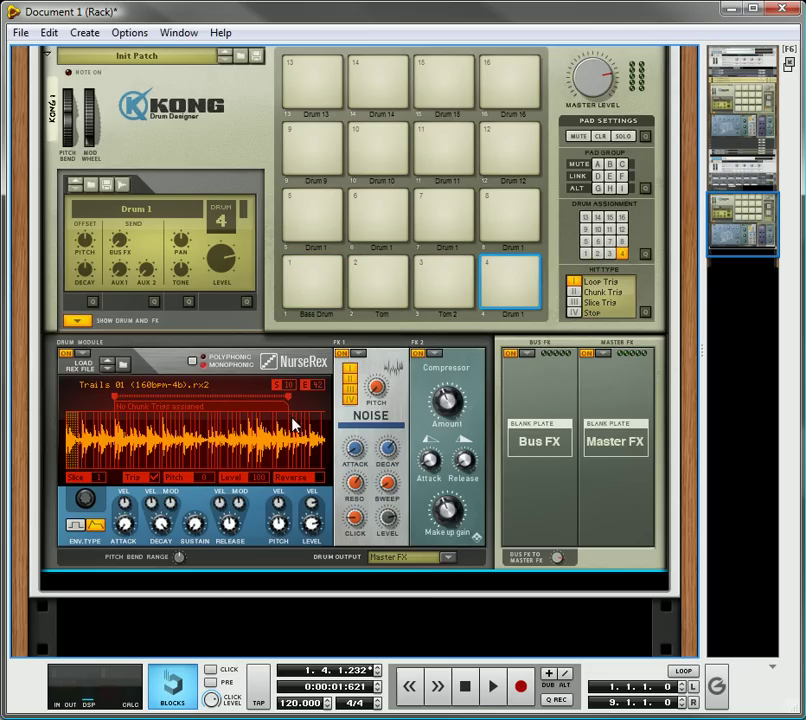
{"action": "left_click_drag", "start_coordinate": [116, 404], "coordinate": [280, 420]}
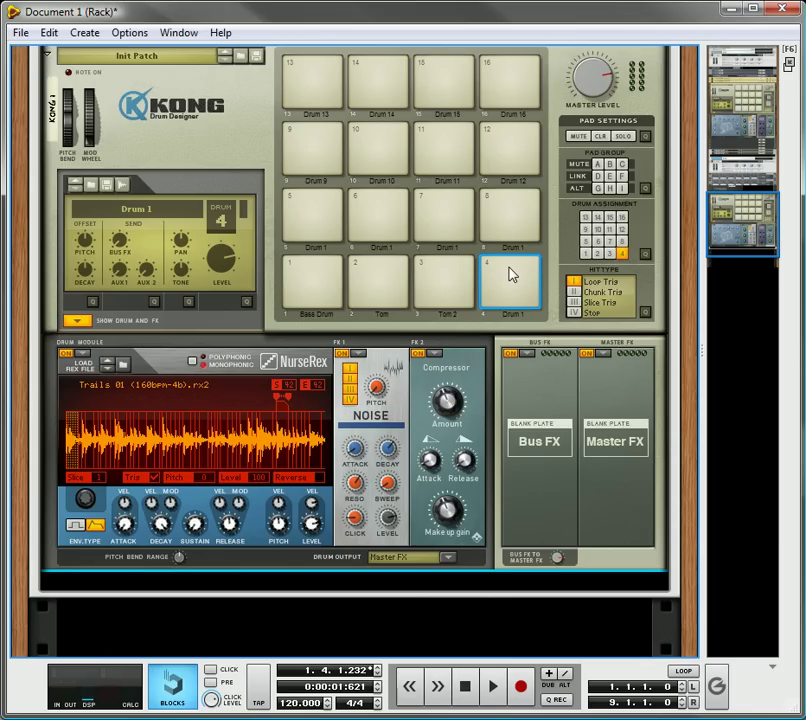
{"action": "left_click", "coordinate": [444, 270]}
{"action": "left_click", "coordinate": [401, 275]}
{"action": "left_click", "coordinate": [534, 279]}
{"action": "left_click", "coordinate": [520, 281]}
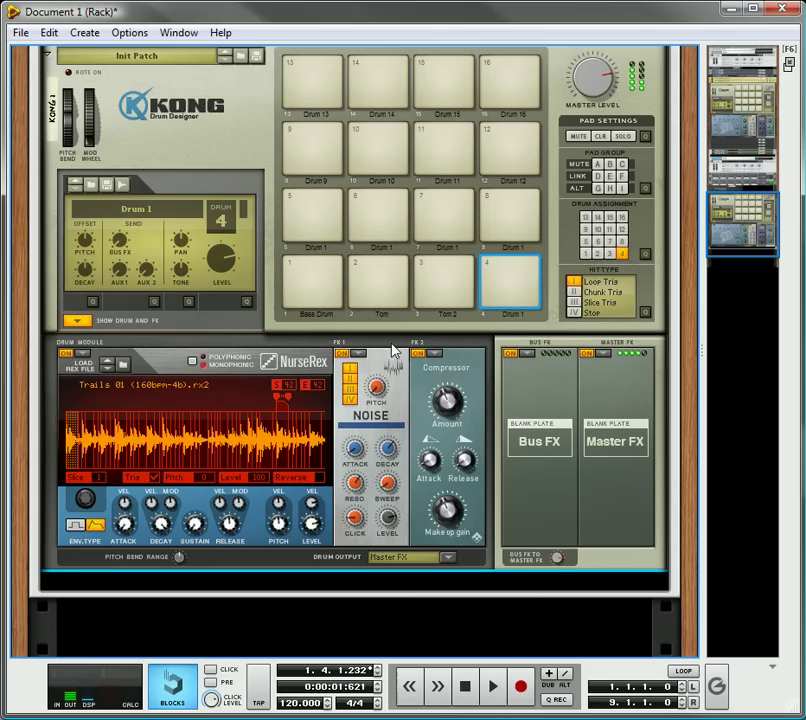
Load Overdrive / Resonator as pad 4's first effect and Parametric EQ as its second effect
{"action": "left_click", "coordinate": [358, 354]}
{"action": "left_click", "coordinate": [403, 481]}
{"action": "left_click", "coordinate": [436, 354]}
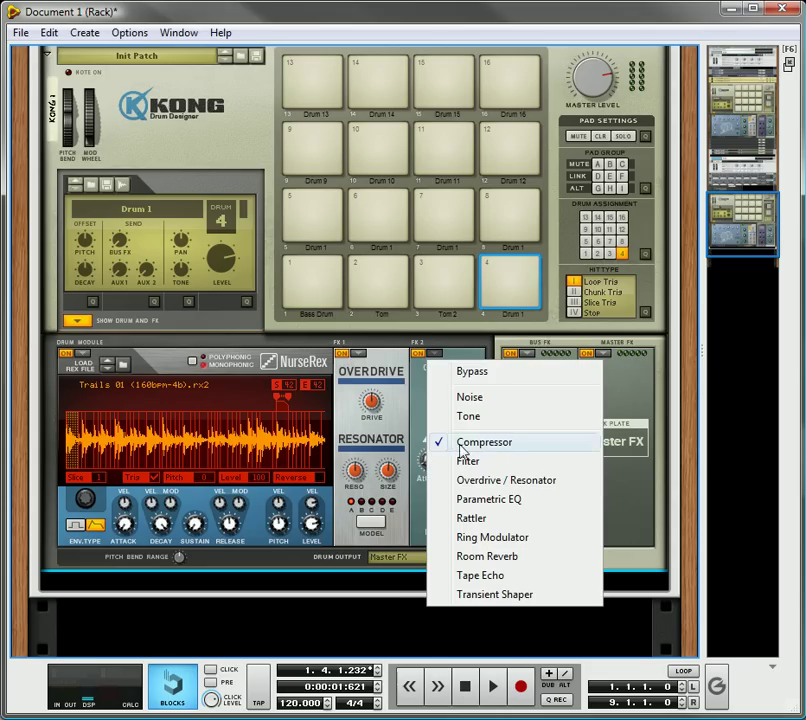
{"action": "left_click", "coordinate": [445, 499]}
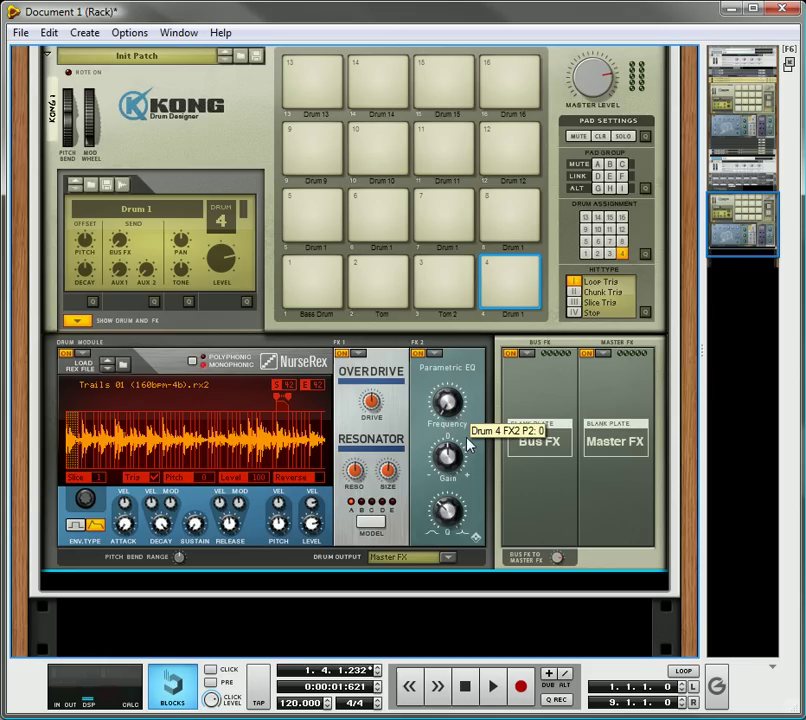
Shape pad 4's effects: lower the EQ gain, raise its Q, choose resonator model D and increase the resonator size
{"action": "left_click_drag", "start_coordinate": [464, 428], "coordinate": [457, 464]}
{"action": "mouse_move", "coordinate": [450, 513]}
{"action": "left_mouse_down"}
{"action": "mouse_move", "coordinate": [457, 491]}
{"action": "mouse_move", "coordinate": [460, 512]}
{"action": "left_mouse_up"}
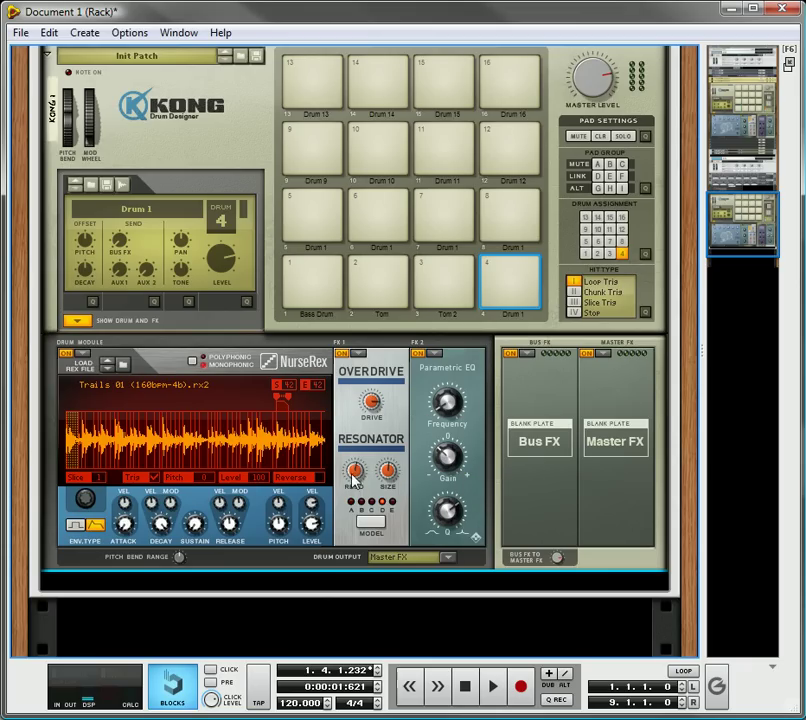
{"action": "left_click_drag", "start_coordinate": [394, 470], "coordinate": [394, 457]}
{"action": "left_click", "coordinate": [525, 274]}
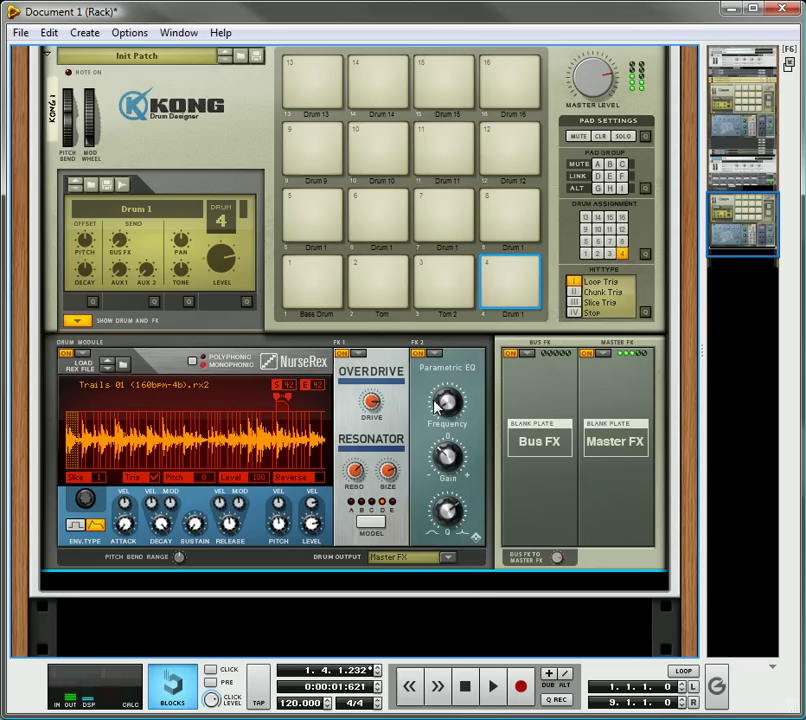
Audition pads 2, 3 and 4 repeatedly to compare the three tom sounds
{"action": "left_click", "coordinate": [503, 275]}
{"action": "left_click", "coordinate": [455, 275]}
{"action": "left_click", "coordinate": [400, 275]}
{"action": "left_click", "coordinate": [457, 275]}
{"action": "left_click", "coordinate": [510, 276]}
{"action": "left_click", "coordinate": [418, 278]}
{"action": "left_click", "coordinate": [408, 270]}
{"action": "left_click", "coordinate": [420, 272]}
{"action": "left_click", "coordinate": [512, 272]}
Rename pad 4 as "Tom 3"
{"action": "double_click", "coordinate": [512, 315]}
{"action": "type", "text": "Tom"}
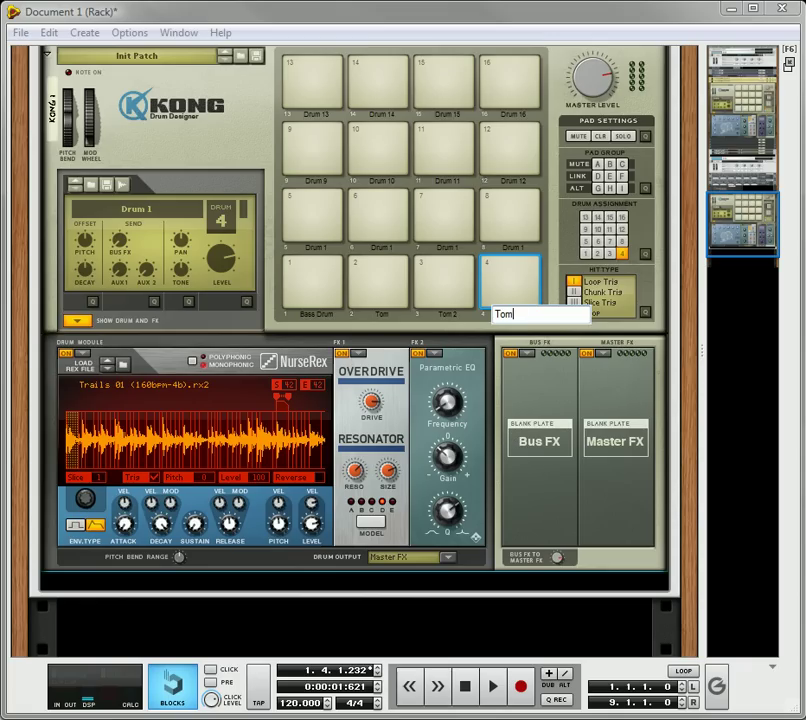
{"action": "type", "text": " 3"}
{"action": "key", "text": "Return"}
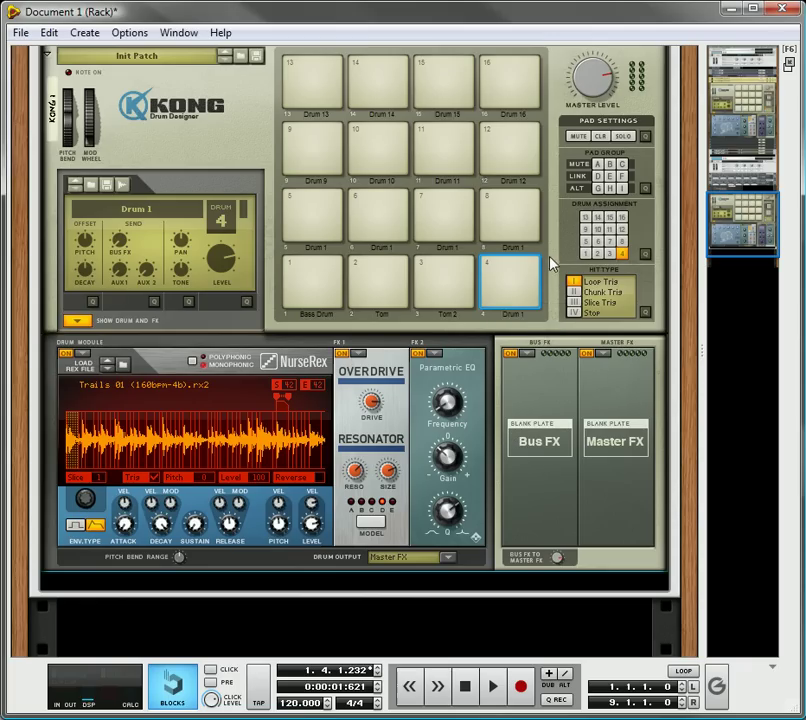
Rename pad 5 as "Reverse Kick"
{"action": "left_click", "coordinate": [316, 216]}
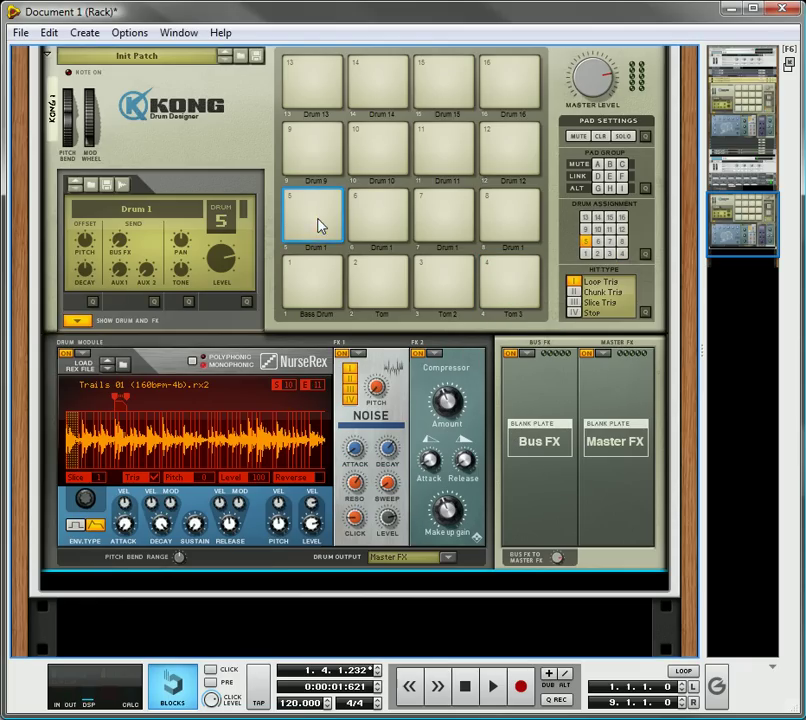
{"action": "double_click", "coordinate": [318, 248]}
{"action": "type", "text": "Reverse Kick"}
{"action": "key", "text": "Return"}
Turn on Reverse for slices 11 and 10 of pad 5's loop, auditioning the pad after each
{"action": "left_click", "coordinate": [123, 451]}
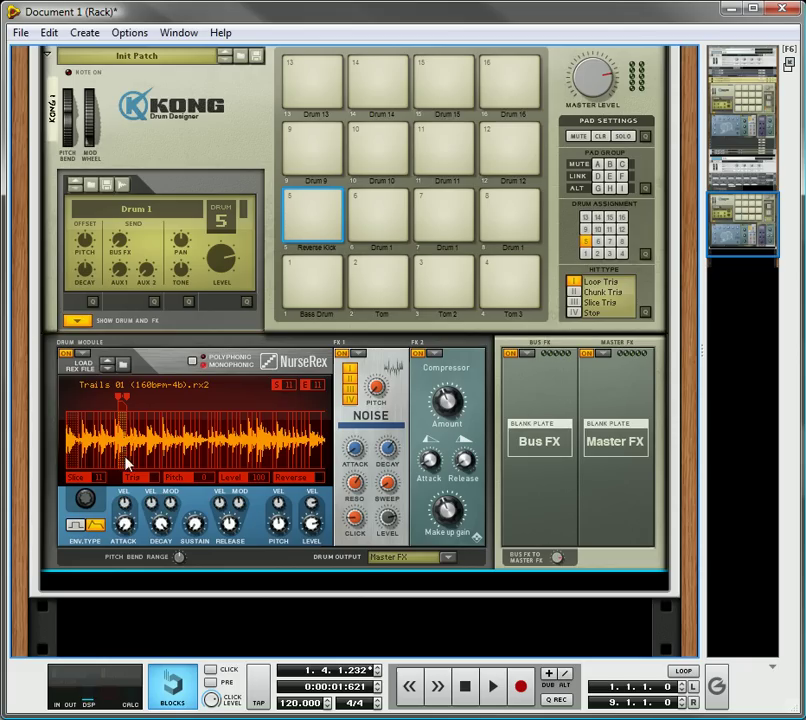
{"action": "left_click", "coordinate": [319, 478]}
{"action": "left_click", "coordinate": [331, 206]}
{"action": "left_click", "coordinate": [115, 418]}
{"action": "left_click", "coordinate": [320, 478]}
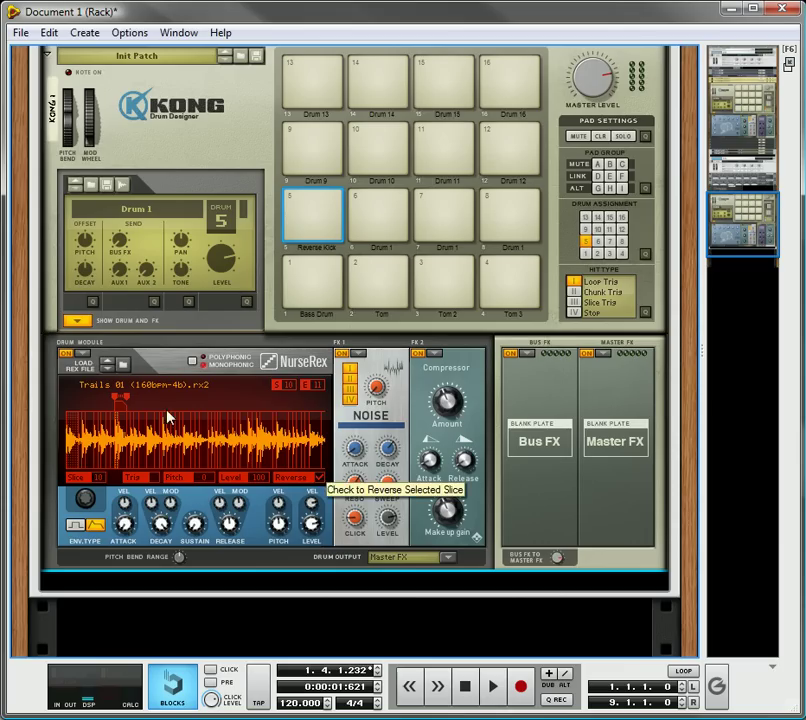
{"action": "left_click", "coordinate": [331, 203]}
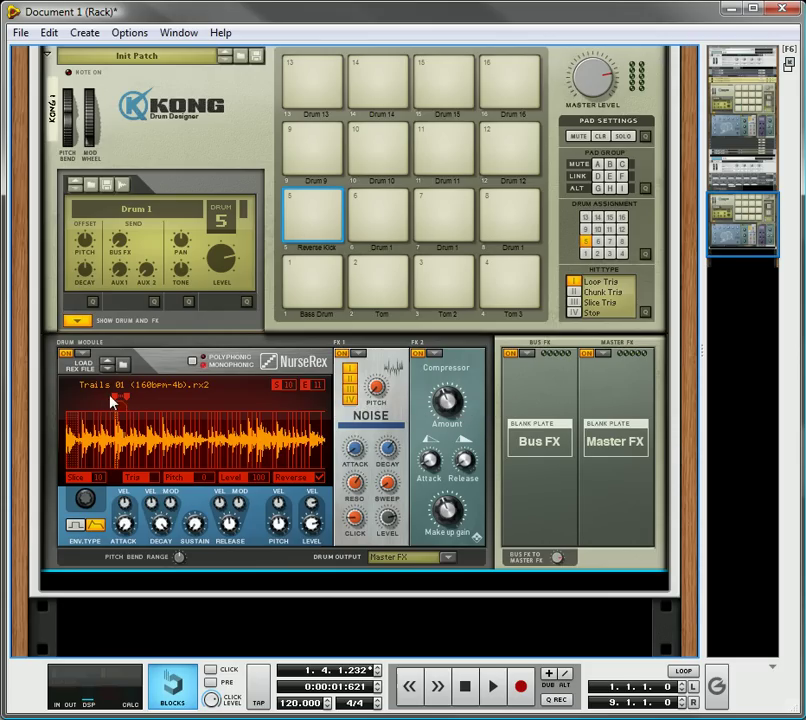
Set pad 5's played range to slice 40, turn on Reverse for that slice and audition the pad
{"action": "left_click_drag", "start_coordinate": [141, 404], "coordinate": [253, 411]}
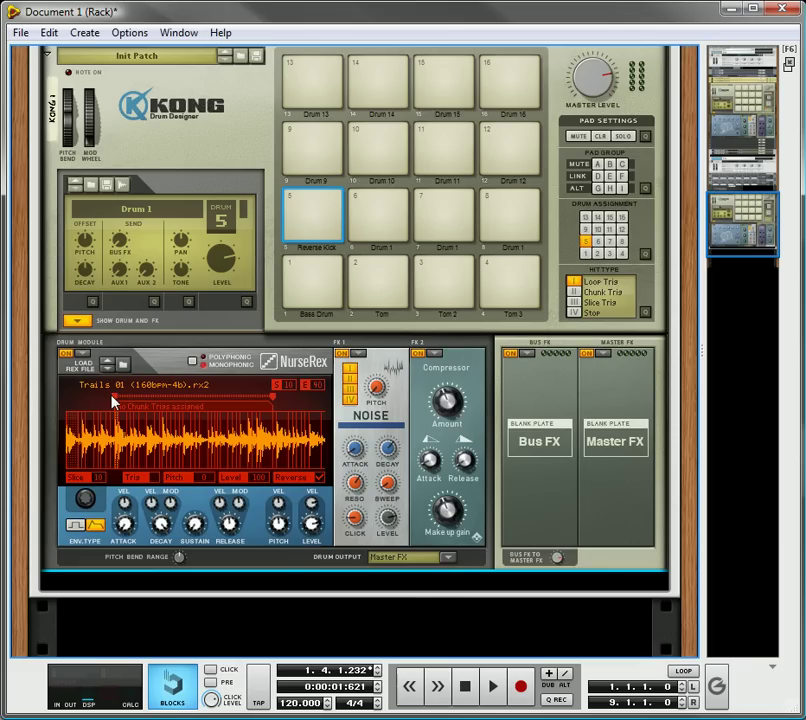
{"action": "left_click_drag", "start_coordinate": [117, 402], "coordinate": [265, 415]}
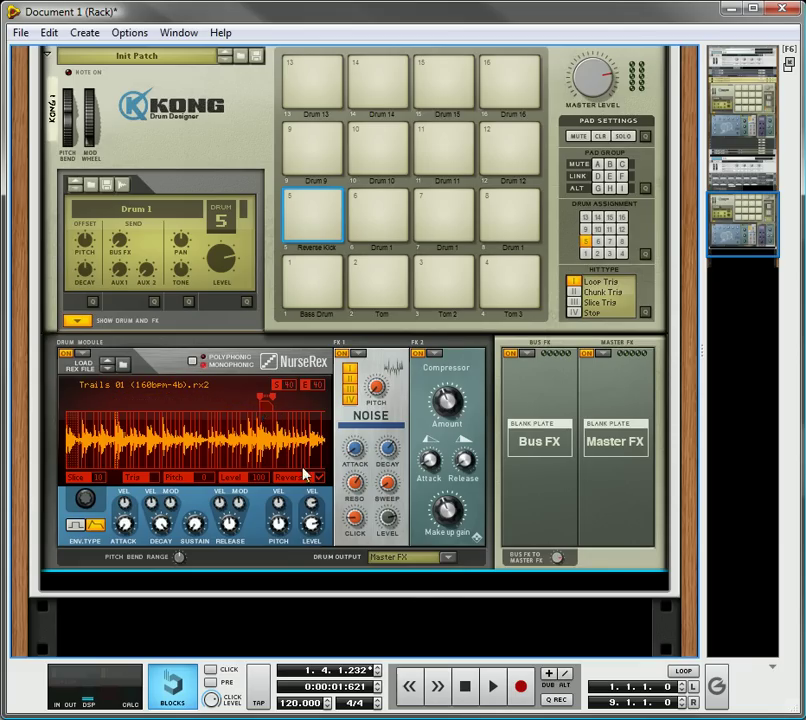
{"action": "left_click", "coordinate": [329, 207]}
{"action": "left_click", "coordinate": [266, 438]}
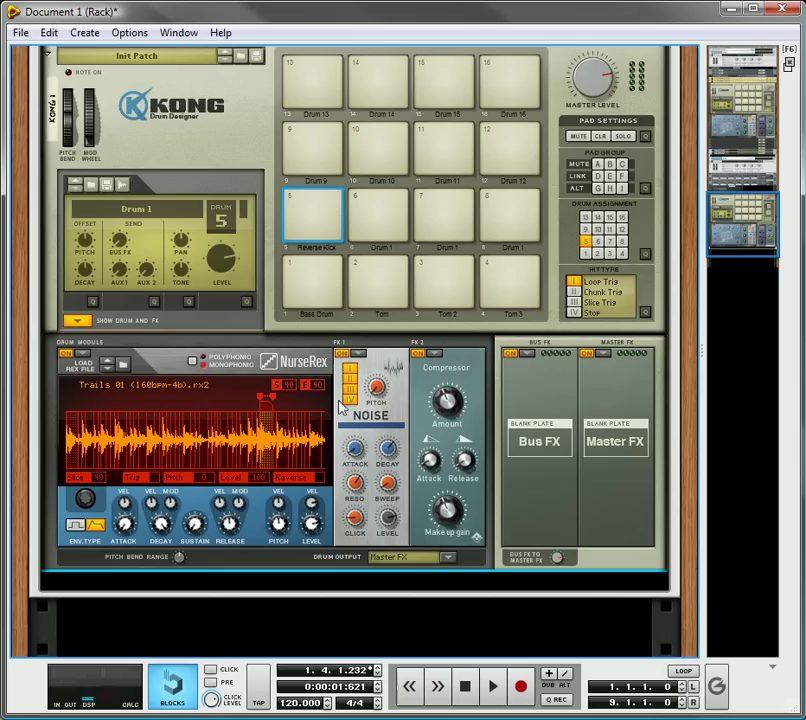
{"action": "left_click", "coordinate": [320, 478]}
{"action": "left_click", "coordinate": [331, 207]}
{"action": "left_click", "coordinate": [331, 207]}
Set both of pad 5's effect slots to Bypass and audition the dry sound
{"action": "left_click", "coordinate": [358, 353]}
{"action": "left_click", "coordinate": [387, 372]}
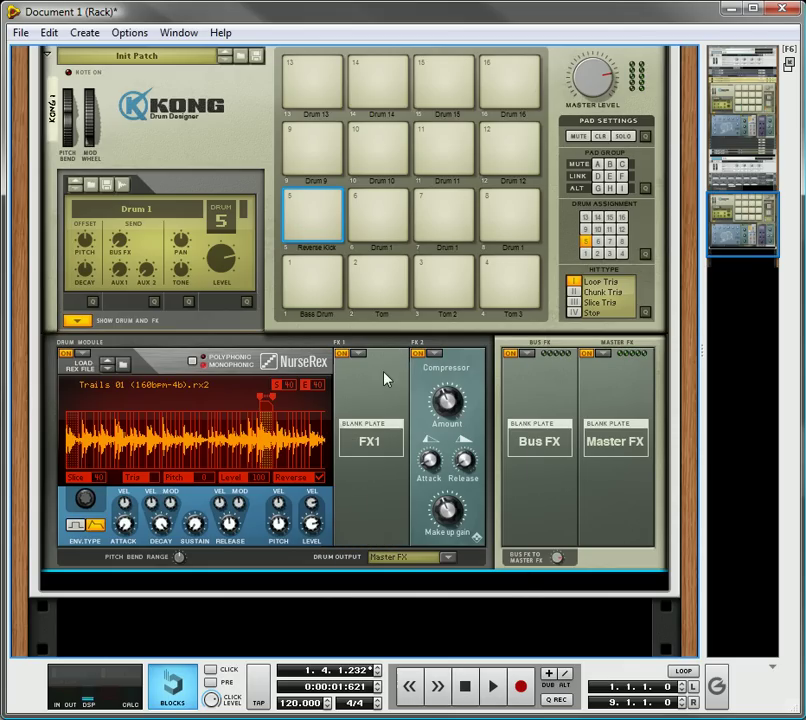
{"action": "left_click", "coordinate": [434, 353]}
{"action": "left_click", "coordinate": [466, 371]}
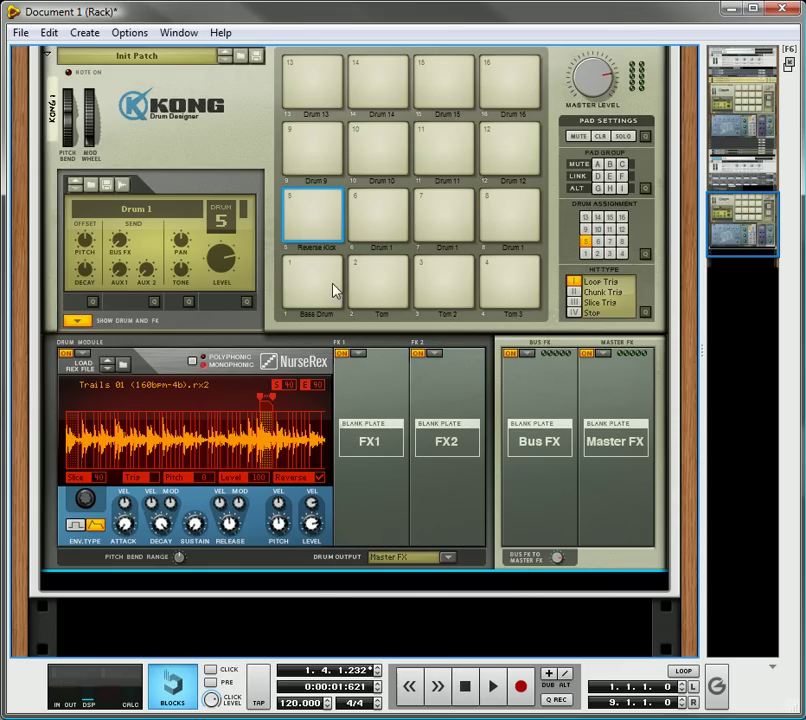
{"action": "left_click", "coordinate": [330, 208]}
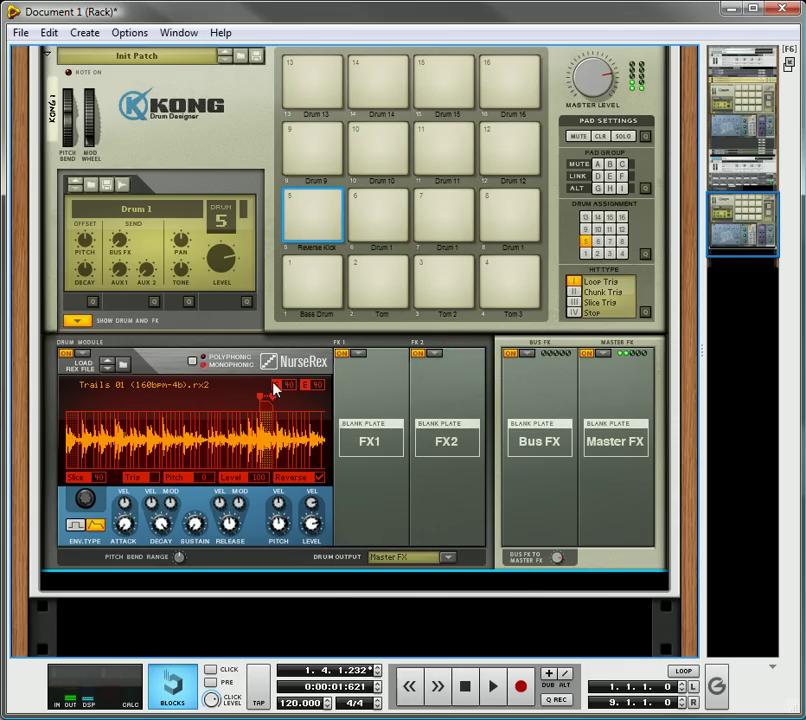
Move pad 5's played range back to slices 10 to 11 and audition it
{"action": "left_click_drag", "start_coordinate": [262, 401], "coordinate": [110, 398]}
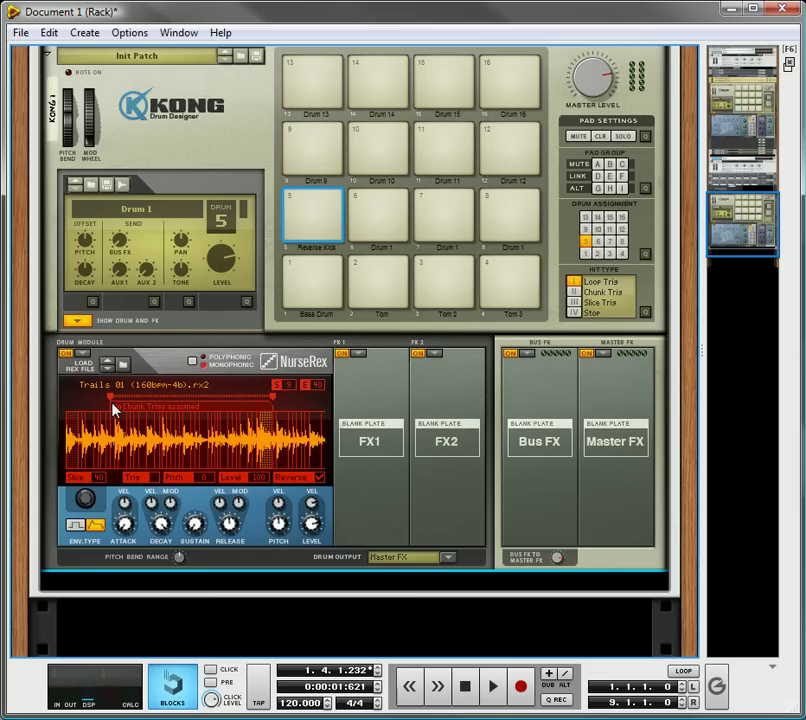
{"action": "left_click_drag", "start_coordinate": [274, 401], "coordinate": [128, 400]}
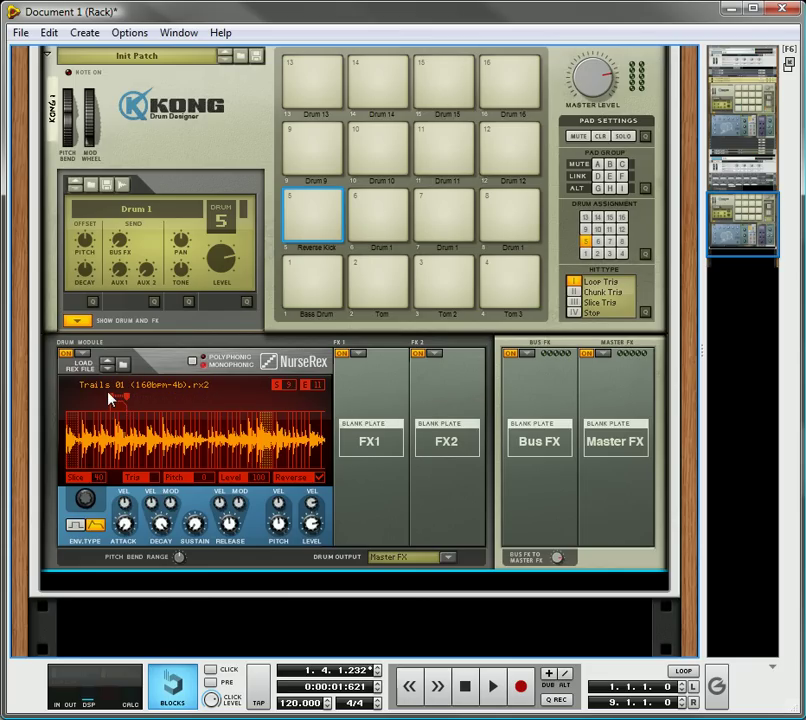
{"action": "left_click", "coordinate": [126, 430]}
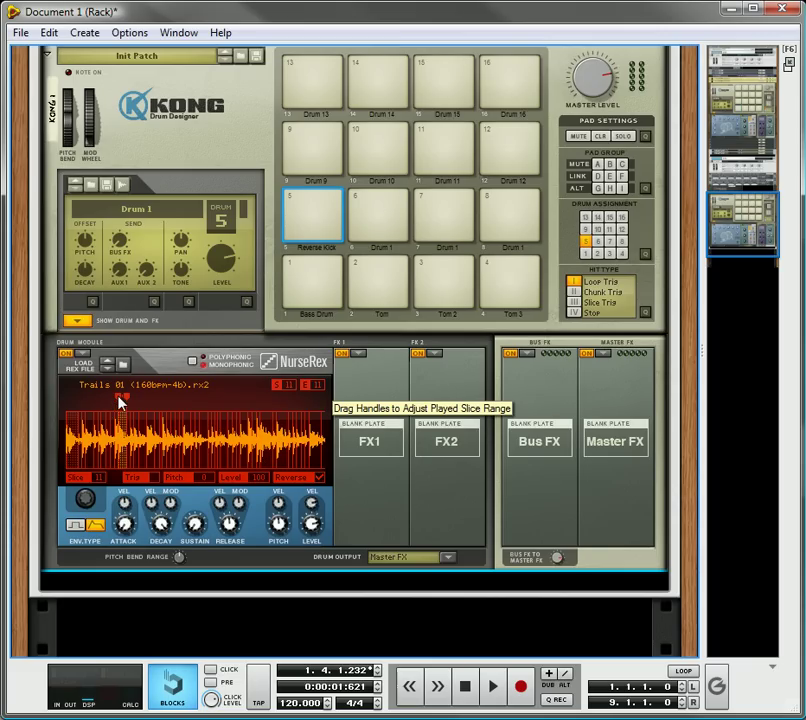
{"action": "left_click", "coordinate": [329, 207]}
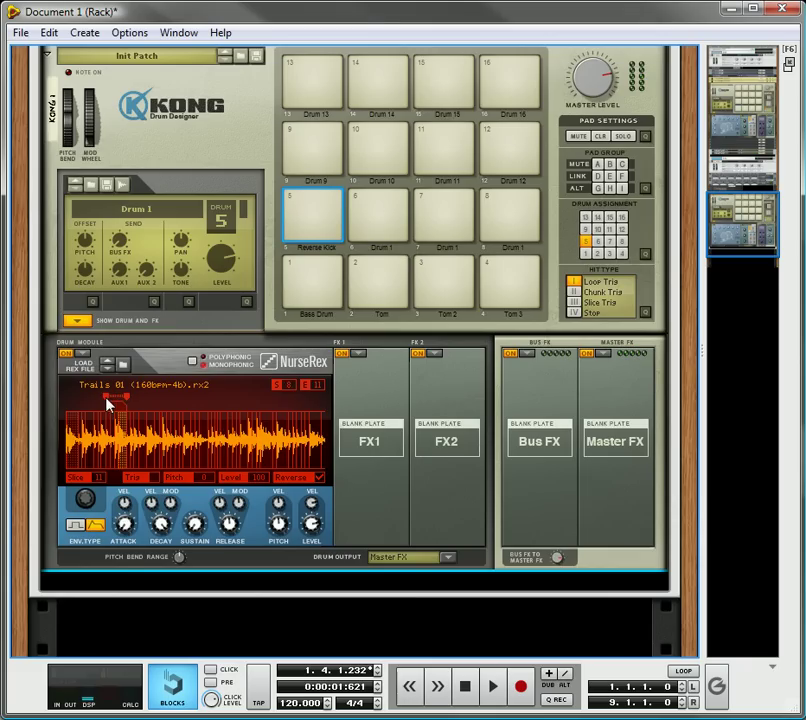
{"action": "left_click", "coordinate": [328, 212]}
{"action": "left_click", "coordinate": [329, 208]}
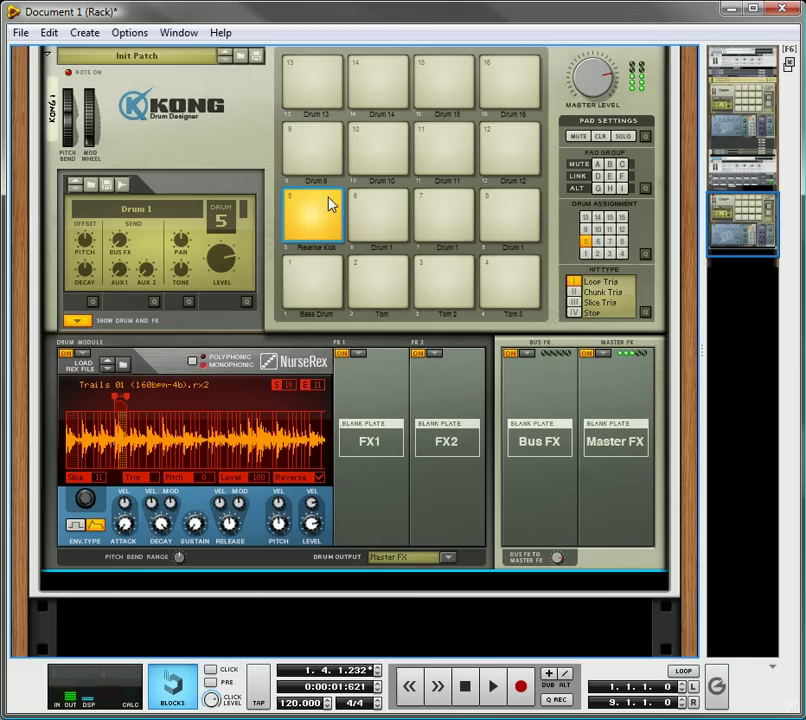
{"action": "left_click", "coordinate": [329, 204]}
{"action": "left_click", "coordinate": [329, 204]}
{"action": "scroll", "coordinate": [448, 337], "scroll_direction": "up", "scroll_amount": 3}
{"action": "scroll", "coordinate": [448, 337], "scroll_direction": "up", "scroll_amount": 2}
{"action": "left_click", "coordinate": [752, 165]}
{"action": "left_click_drag", "start_coordinate": [752, 165], "coordinate": [746, 120]}
{"action": "left_click", "coordinate": [324, 171]}
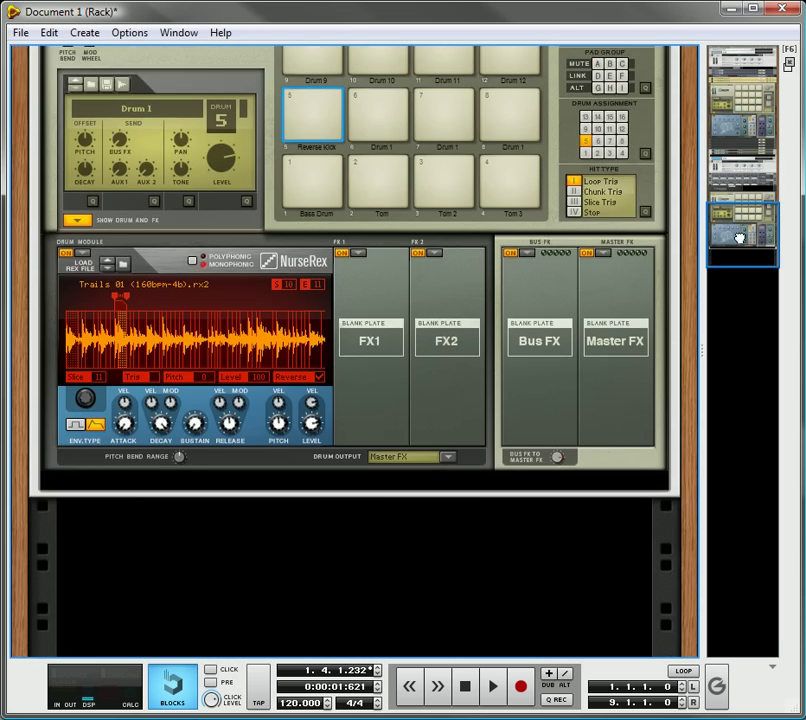
{"action": "scroll", "coordinate": [741, 234], "scroll_direction": "up", "scroll_amount": 10}
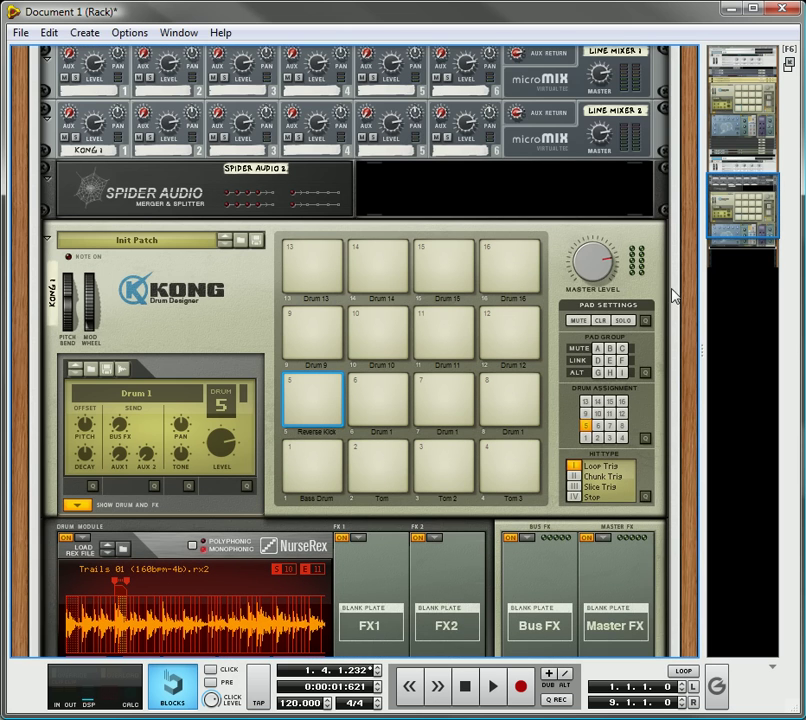
{"action": "scroll", "coordinate": [718, 190], "scroll_direction": "down", "scroll_amount": 3}
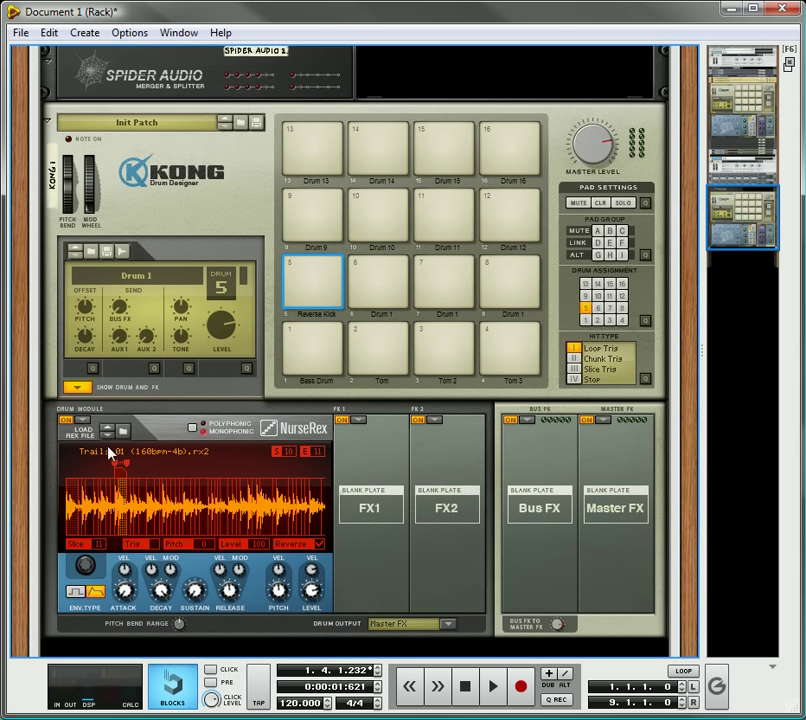
Set pad 5's played range to slice 1 only, turn on Reverse for that slice and audition it
{"action": "left_click_drag", "start_coordinate": [117, 463], "coordinate": [65, 464]}
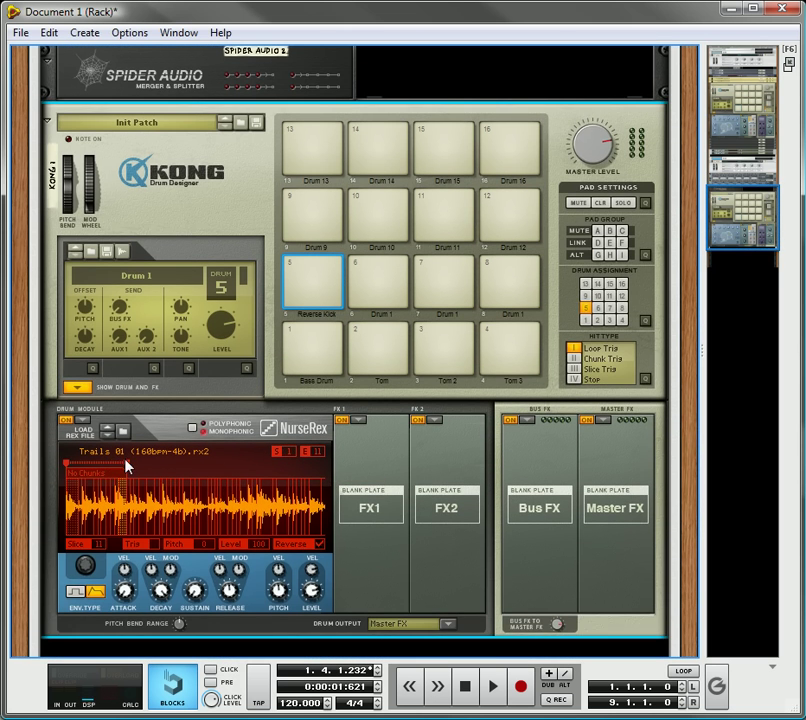
{"action": "left_click_drag", "start_coordinate": [126, 464], "coordinate": [76, 467]}
{"action": "left_click", "coordinate": [72, 522]}
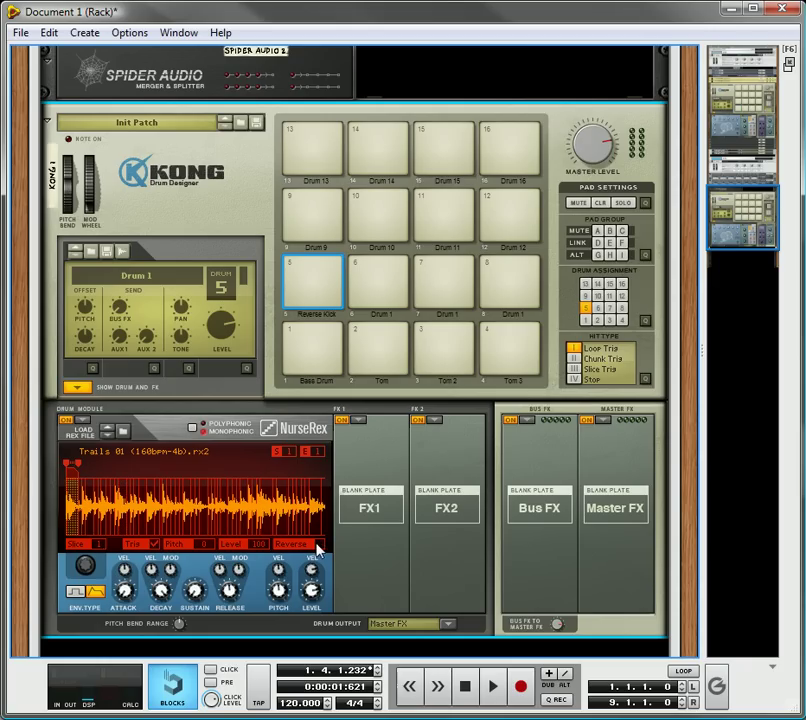
{"action": "left_click", "coordinate": [323, 277]}
Load a Compressor as pad 5's first effect, adjust its controls with make-up gain at 39, and audition the pad
{"action": "left_click", "coordinate": [356, 420]}
{"action": "left_click", "coordinate": [396, 510]}
{"action": "left_click_drag", "start_coordinate": [361, 538], "coordinate": [396, 516]}
{"action": "left_click", "coordinate": [324, 270]}
{"action": "left_click", "coordinate": [324, 270]}
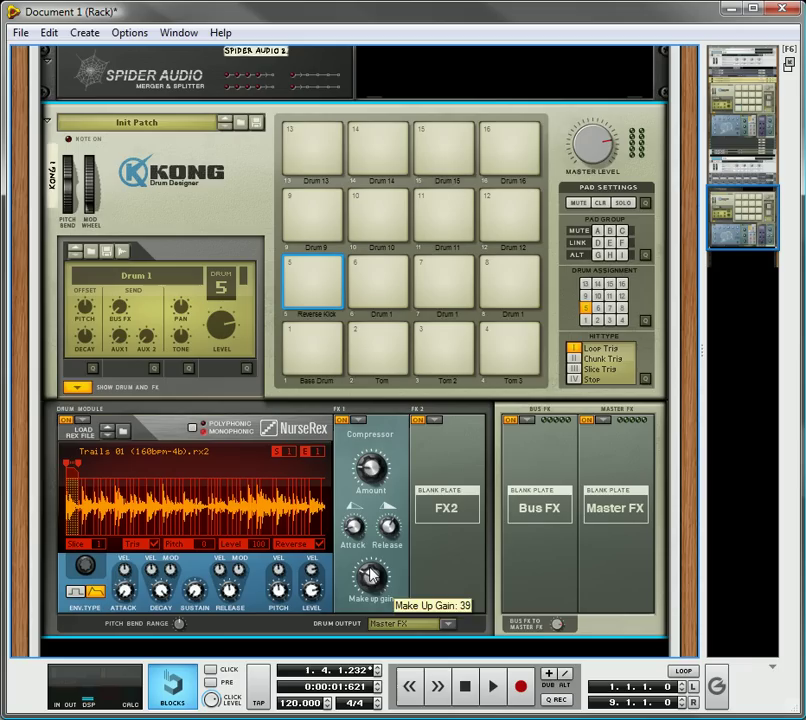
{"action": "left_click", "coordinate": [328, 268]}
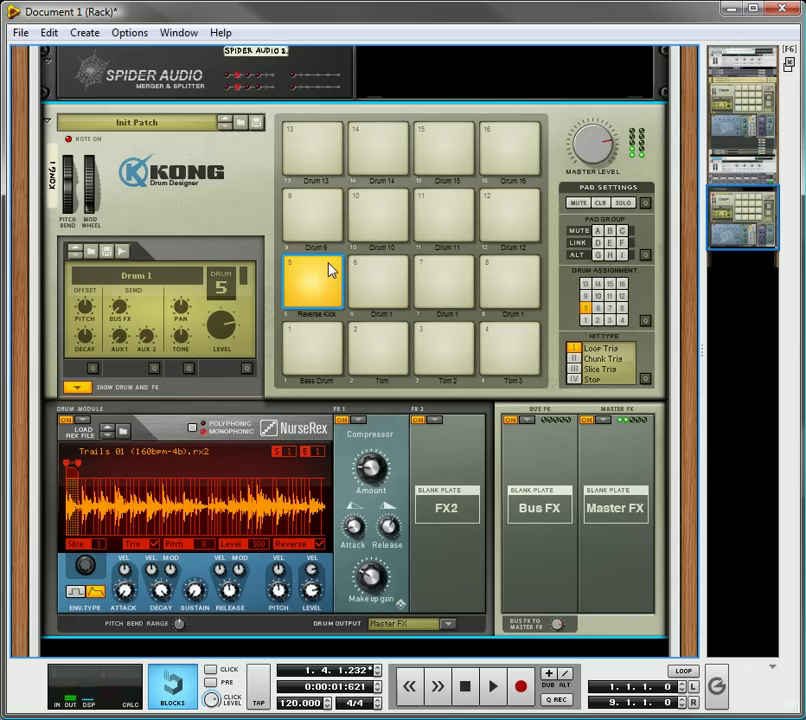
{"action": "left_click", "coordinate": [330, 265]}
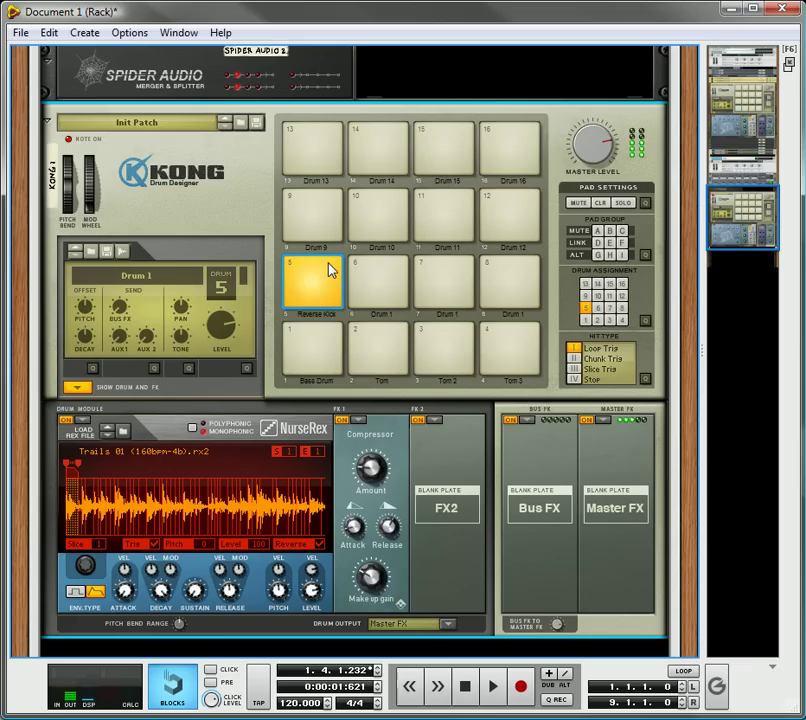
Rename pad 6 as "Snare 1"
{"action": "double_click", "coordinate": [380, 315]}
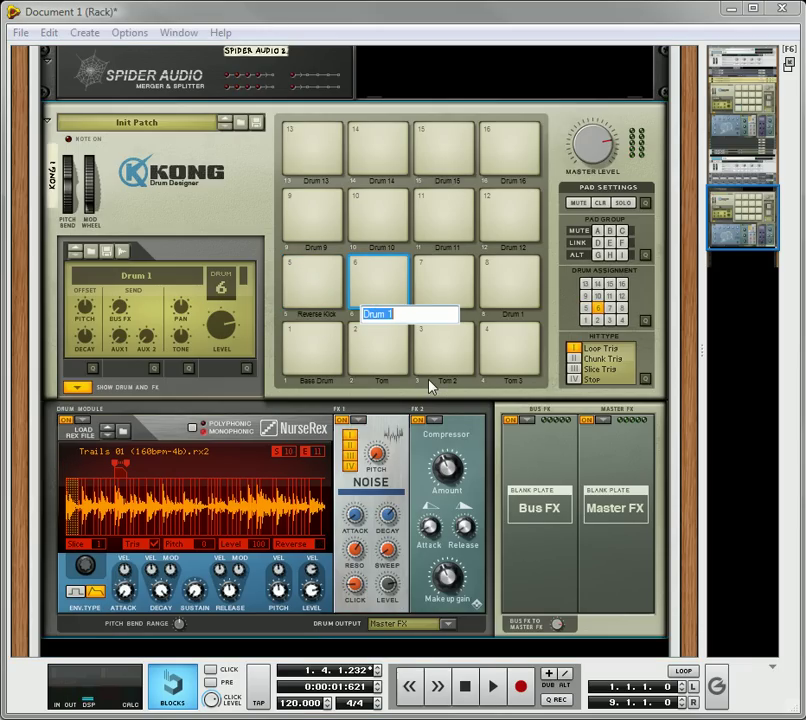
{"action": "type", "text": "Snare 1"}
{"action": "key", "text": "Return"}
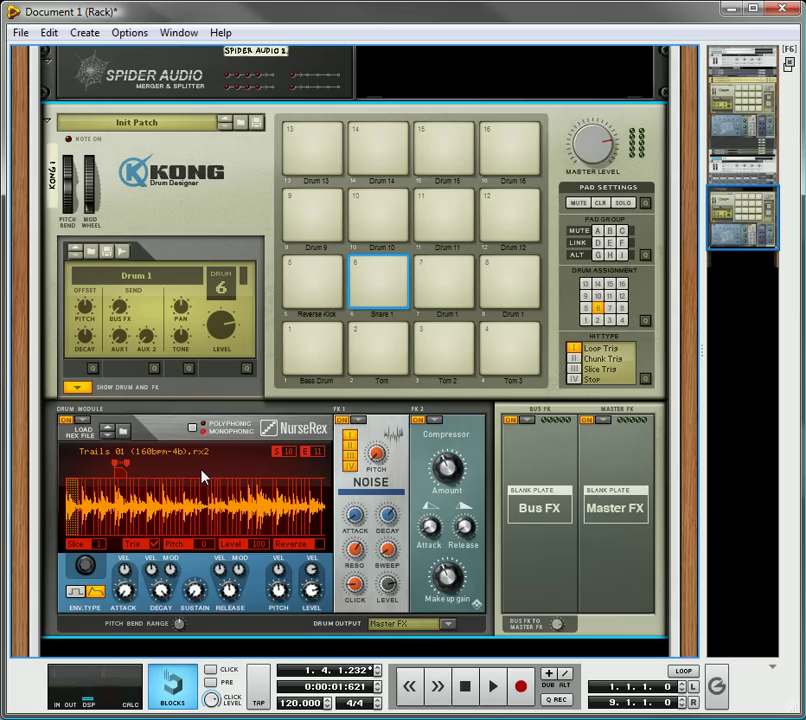
Replace pad 6's loop player with the Synth Snare module and audition the pad
{"action": "left_click", "coordinate": [125, 436]}
{"action": "key", "text": "Return"}
{"action": "left_click", "coordinate": [86, 426]}
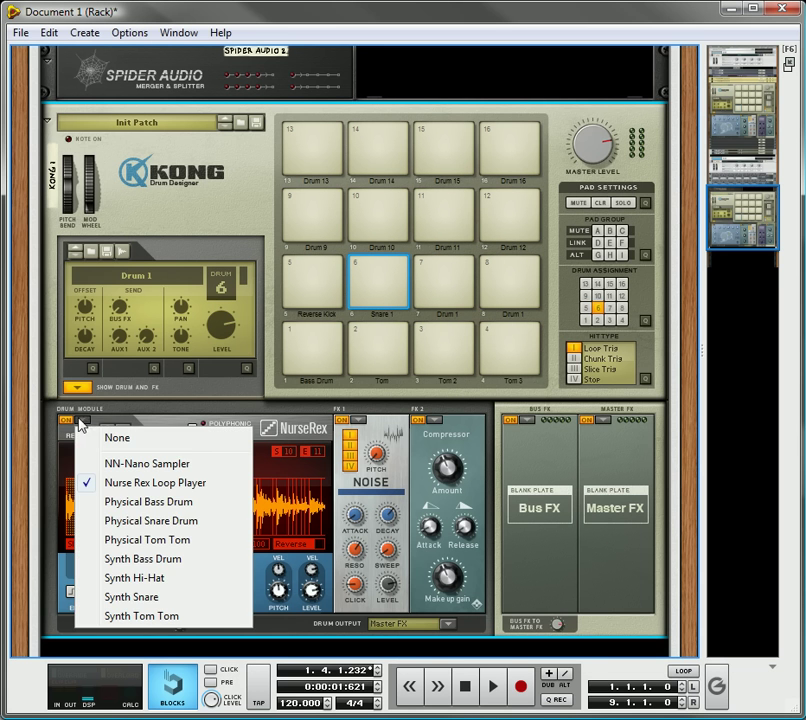
{"action": "left_click", "coordinate": [157, 600]}
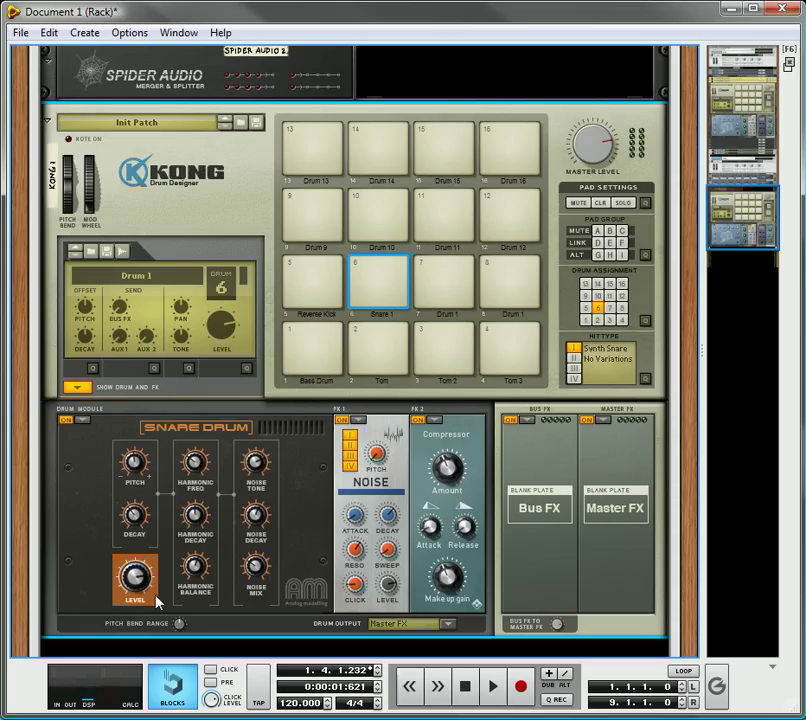
{"action": "left_click", "coordinate": [378, 282]}
Bypass both of pad 6's effects and audition the plain synth snare
{"action": "left_click", "coordinate": [358, 421]}
{"action": "left_click", "coordinate": [405, 443]}
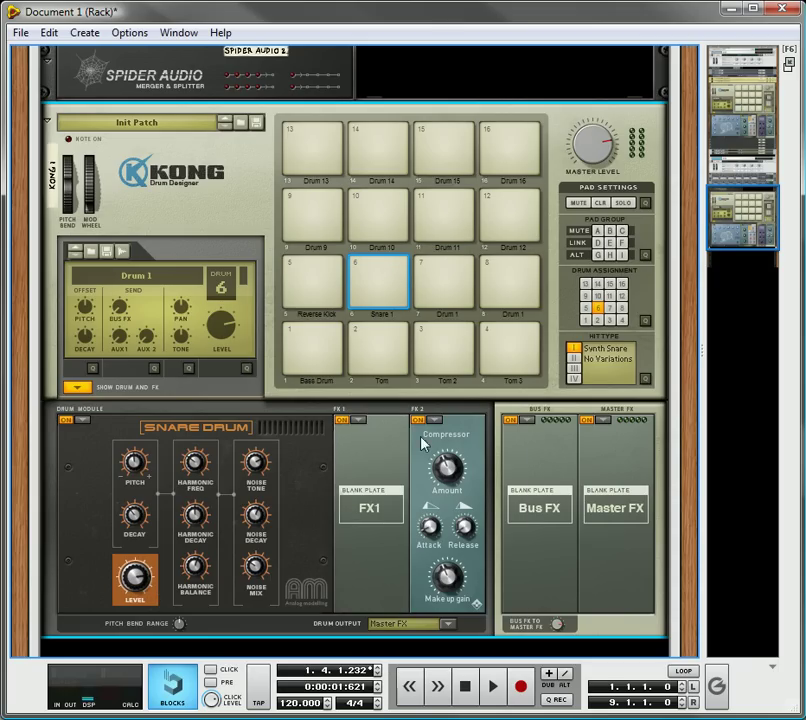
{"action": "left_click", "coordinate": [434, 420]}
{"action": "left_click", "coordinate": [428, 435]}
{"action": "left_click", "coordinate": [393, 278]}
Try pad 6's synth snare at pitch 10, set the pitch to -8 and audition the pad
{"action": "mouse_move", "coordinate": [140, 466]}
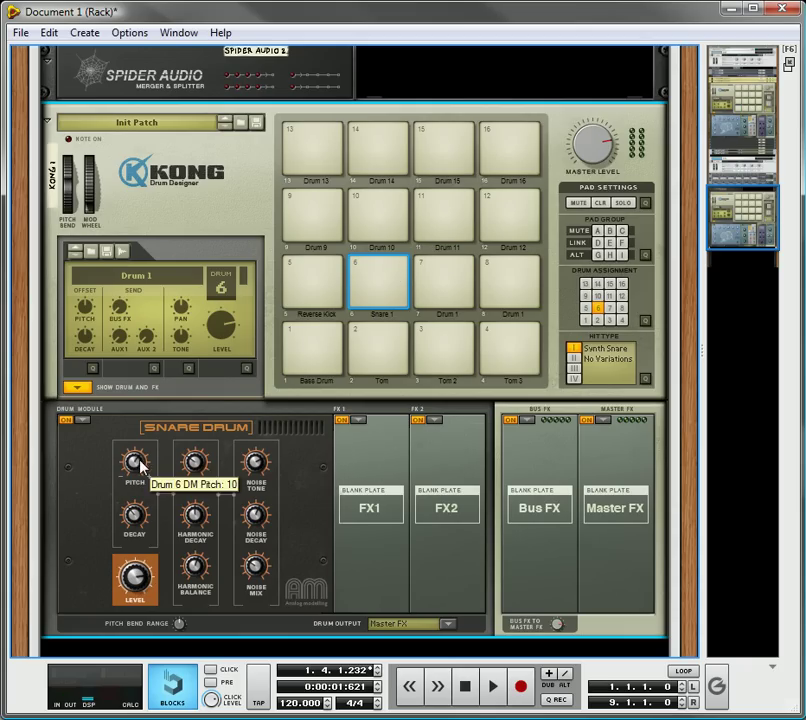
{"action": "left_click", "coordinate": [385, 270]}
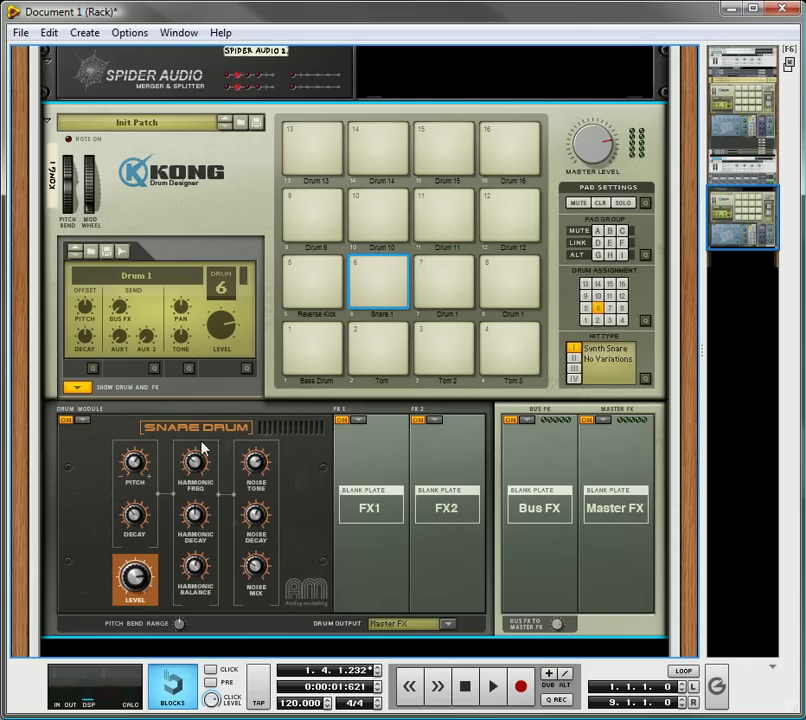
{"action": "mouse_move", "coordinate": [131, 479]}
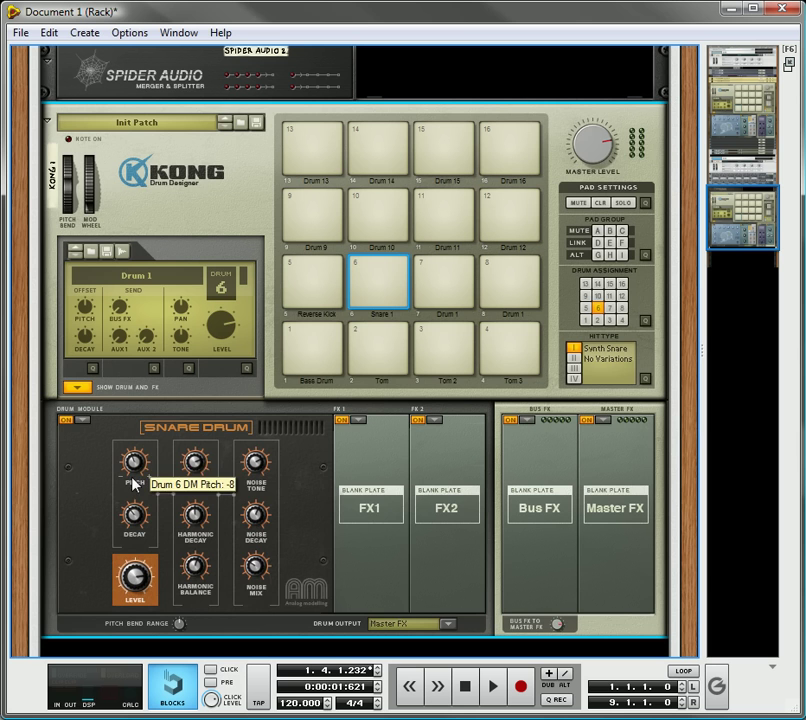
{"action": "left_click", "coordinate": [392, 275]}
Audition the Snare 1 pad in alternation with the Tom, Reverse Kick and Bass Drum pads
{"action": "left_click", "coordinate": [389, 330]}
{"action": "left_click", "coordinate": [370, 276]}
{"action": "left_click", "coordinate": [322, 289]}
{"action": "left_click", "coordinate": [316, 345]}
{"action": "left_click", "coordinate": [385, 275]}
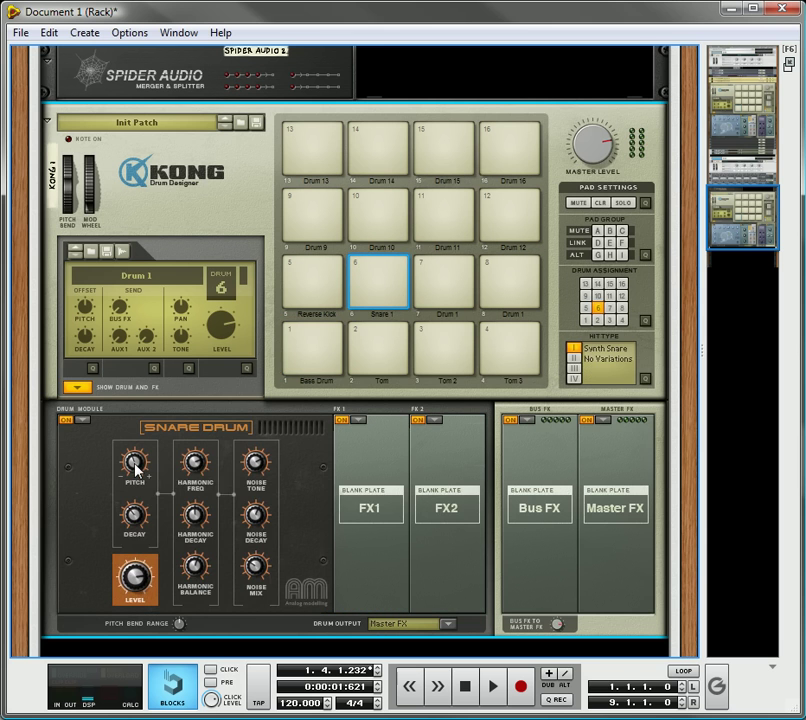
{"action": "left_click", "coordinate": [372, 270]}
{"action": "left_click", "coordinate": [320, 346]}
{"action": "left_click", "coordinate": [378, 270]}
{"action": "left_click", "coordinate": [320, 347]}
{"action": "left_click", "coordinate": [383, 273]}
Audition the Snare 1 and Snare 2 pads in the Kong device labelled Drums and examine their modules and effects
{"action": "left_click_drag", "start_coordinate": [762, 180], "coordinate": [762, 97]}
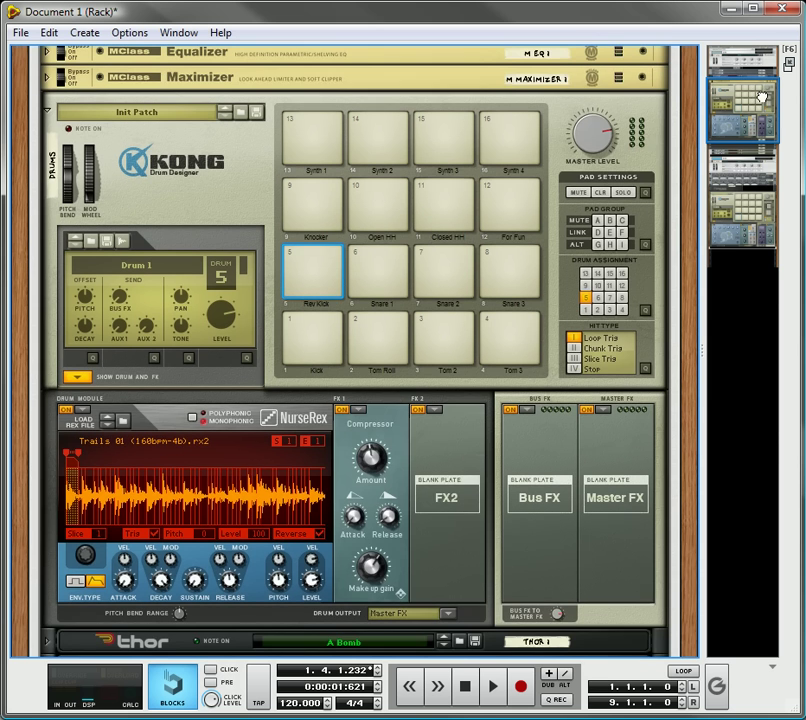
{"action": "left_click", "coordinate": [400, 266]}
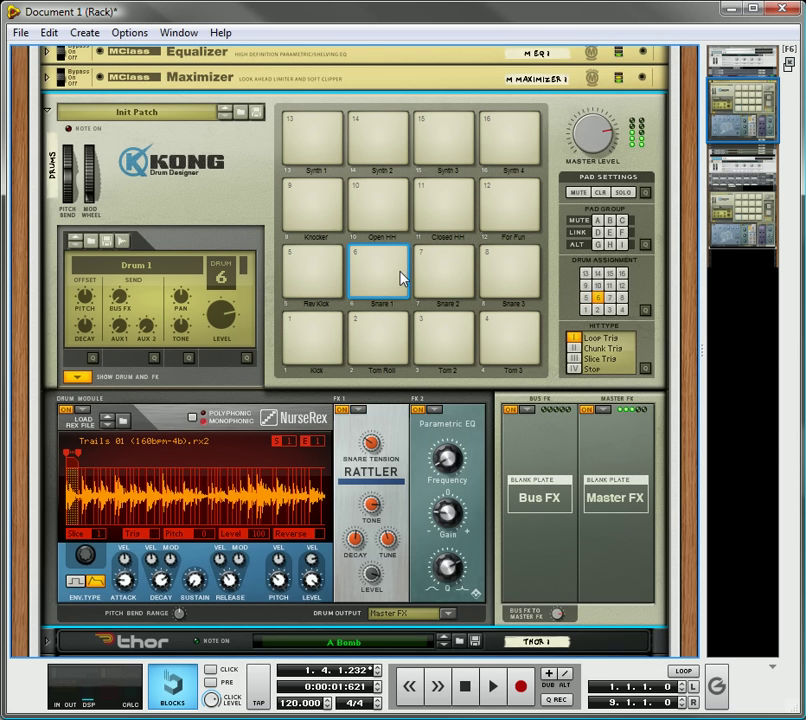
{"action": "left_click", "coordinate": [462, 270]}
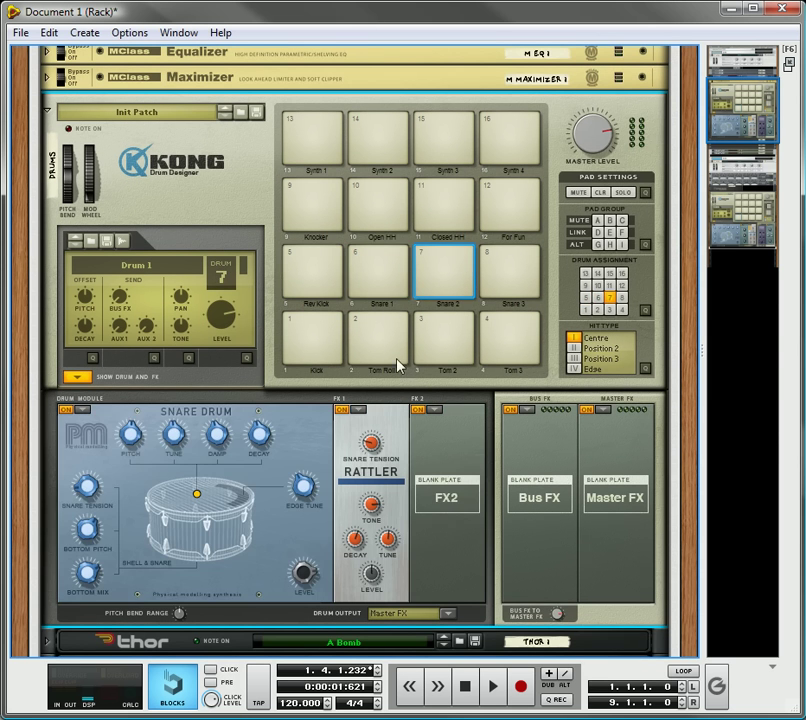
{"action": "left_click", "coordinate": [400, 273]}
{"action": "left_click", "coordinate": [417, 272]}
In the Kong 1 device, load a Rattler as pad 6's first effect, adjust its snare tension and audition the pad
{"action": "left_click", "coordinate": [743, 178]}
{"action": "left_click_drag", "start_coordinate": [743, 178], "coordinate": [743, 222]}
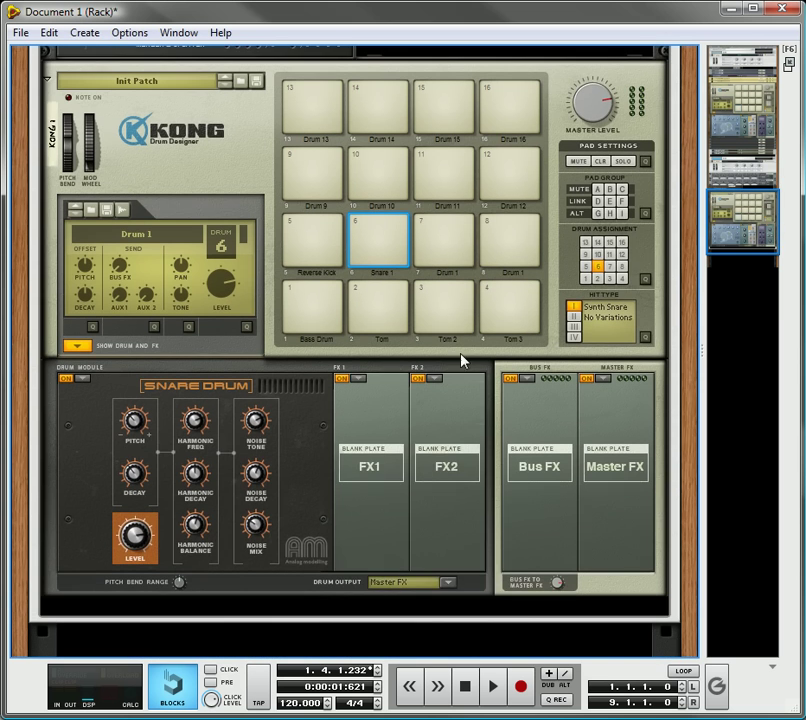
{"action": "left_click", "coordinate": [359, 381]}
{"action": "left_click", "coordinate": [420, 543]}
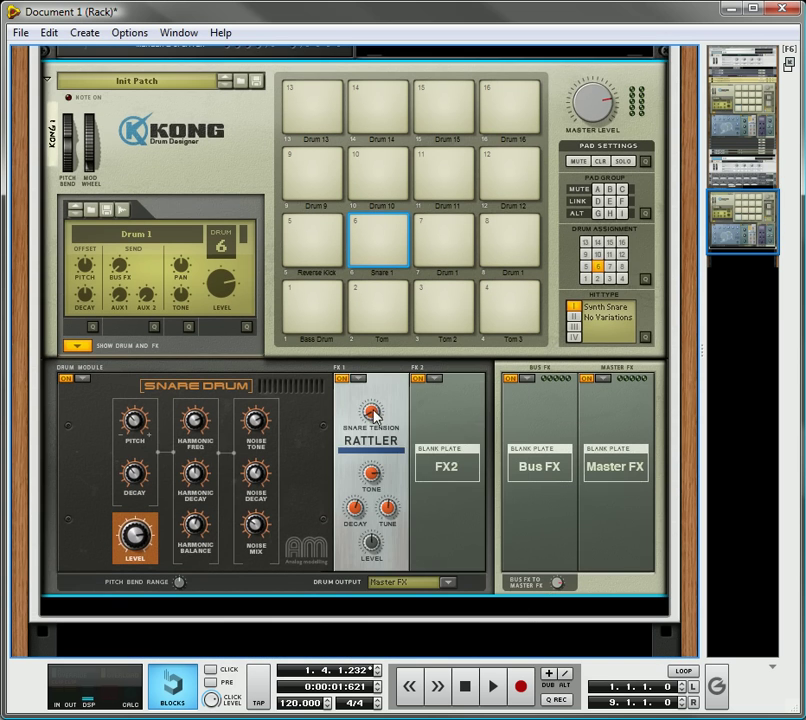
{"action": "left_click", "coordinate": [390, 227]}
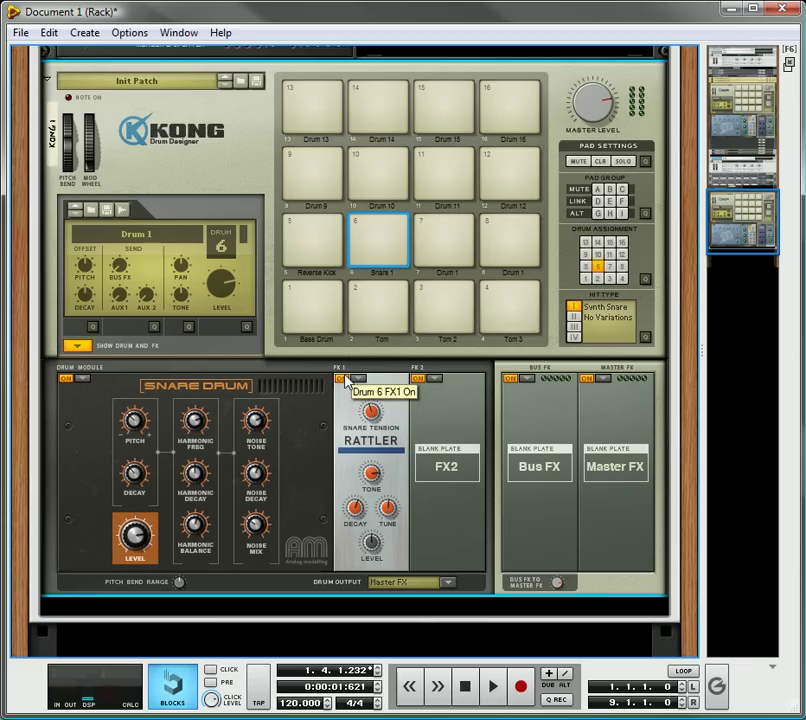
Compare pad 6's sound with the Rattler switched off and on
{"action": "left_click", "coordinate": [392, 234]}
{"action": "left_click", "coordinate": [350, 378]}
{"action": "left_click", "coordinate": [350, 379]}
{"action": "left_click", "coordinate": [394, 228]}
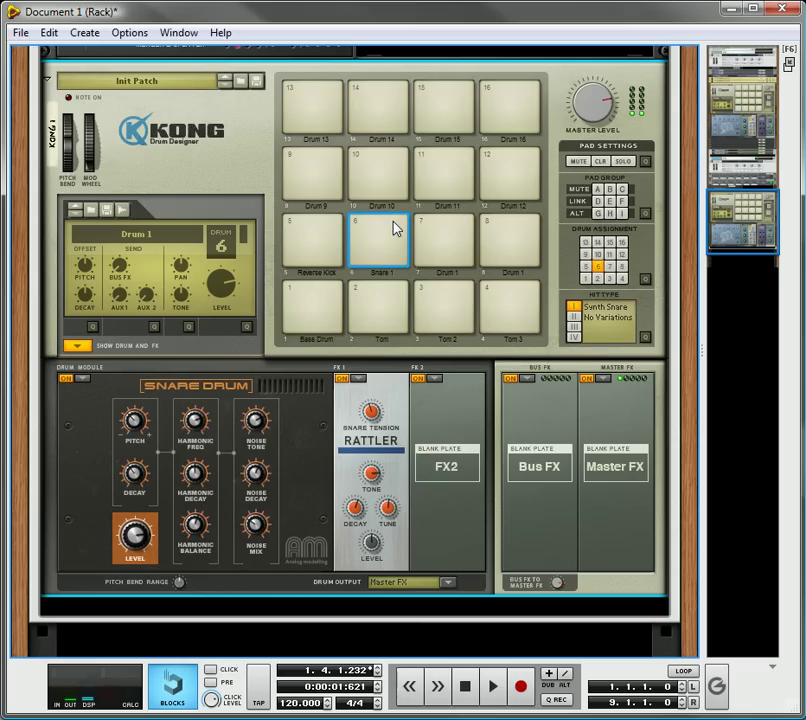
{"action": "left_click", "coordinate": [395, 228]}
Load a Tape Echo as pad 6's second effect, adjust its time, feedback and wobble, and audition the pad
{"action": "left_click", "coordinate": [438, 380]}
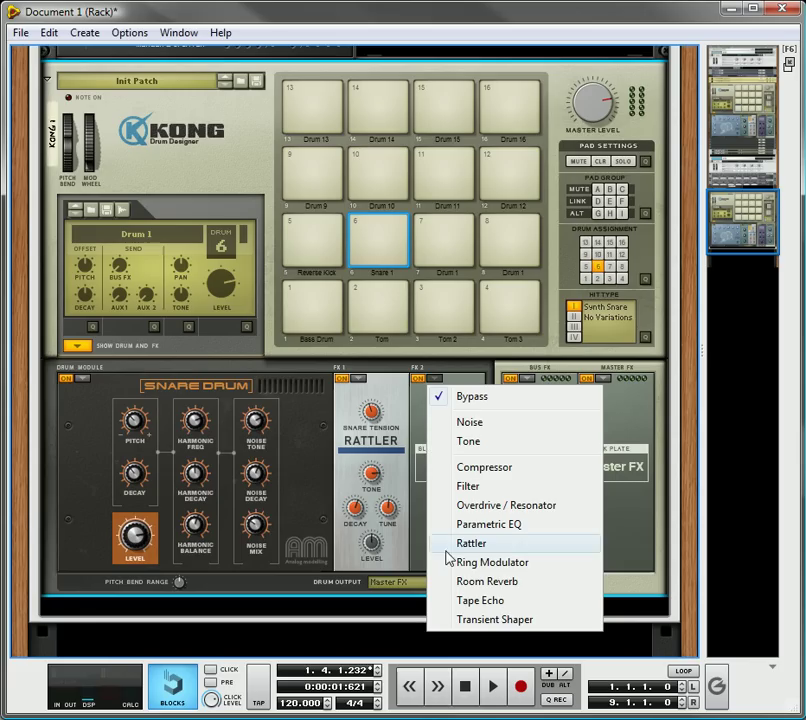
{"action": "left_click", "coordinate": [437, 602]}
{"action": "left_click_drag", "start_coordinate": [447, 436], "coordinate": [463, 468]}
{"action": "left_click_drag", "start_coordinate": [463, 516], "coordinate": [436, 479]}
{"action": "left_click", "coordinate": [436, 480]}
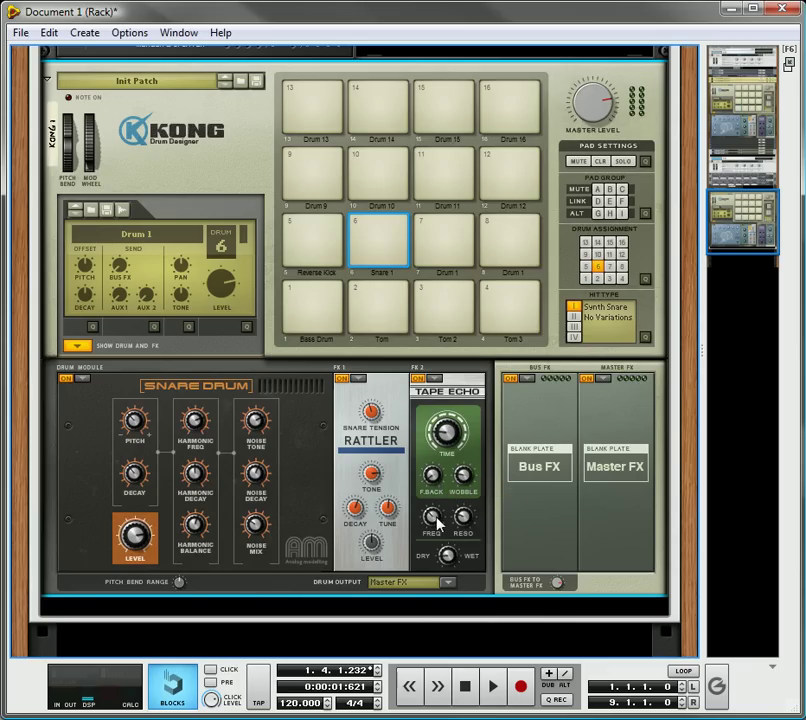
{"action": "left_click", "coordinate": [400, 230]}
{"action": "left_click", "coordinate": [397, 233]}
Adjust the Tape Echo's frequency, resonance and dry/wet mix, set its time to 18 and audition pad 6
{"action": "left_click_drag", "start_coordinate": [428, 519], "coordinate": [440, 530]}
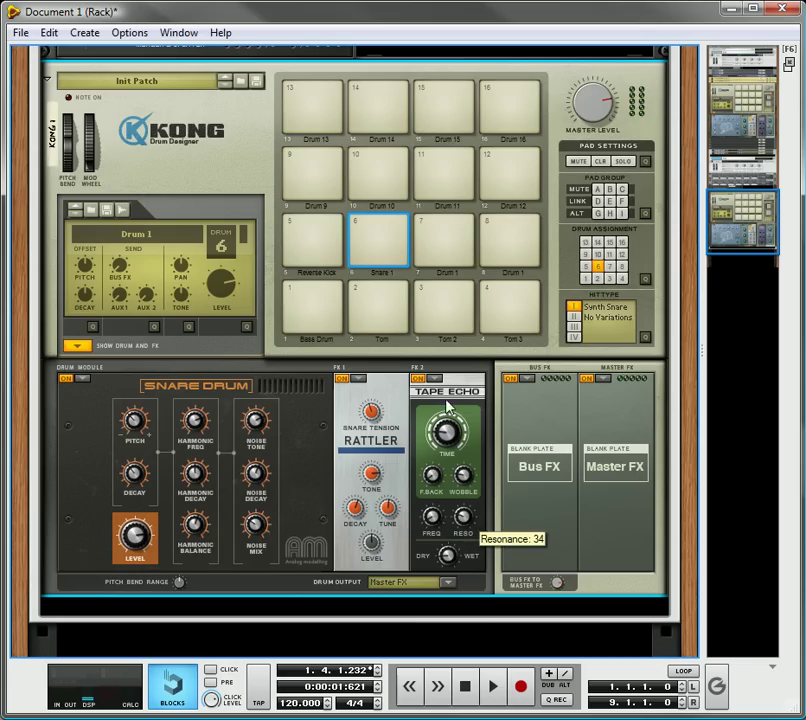
{"action": "left_click", "coordinate": [392, 237]}
{"action": "left_click_drag", "start_coordinate": [461, 520], "coordinate": [474, 508]}
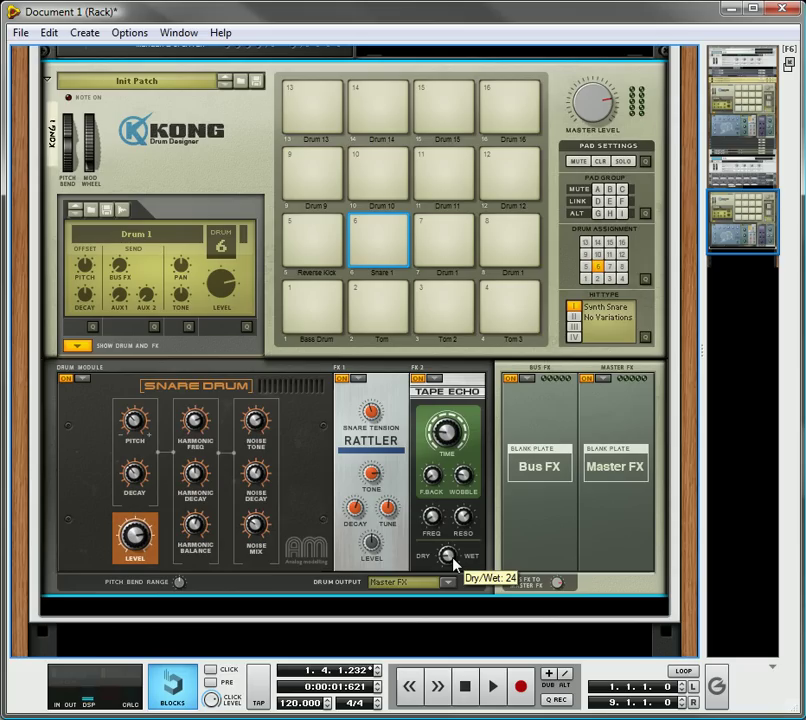
{"action": "left_click_drag", "start_coordinate": [454, 563], "coordinate": [454, 575]}
{"action": "left_click", "coordinate": [388, 235]}
{"action": "left_click", "coordinate": [387, 230]}
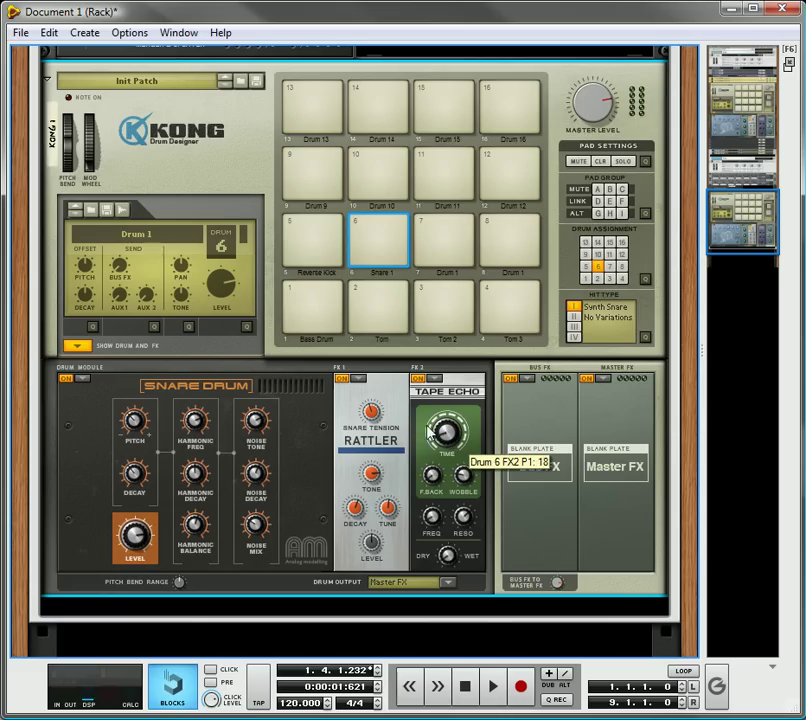
{"action": "left_click", "coordinate": [388, 230]}
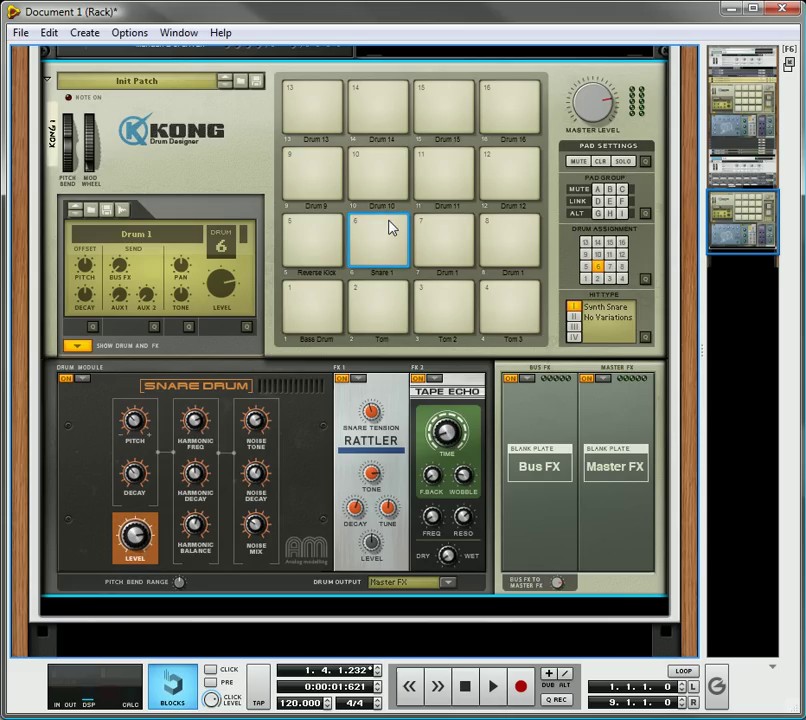
Rename pad 7 as "Snare 2"
{"action": "left_click", "coordinate": [451, 278]}
{"action": "double_click", "coordinate": [446, 272]}
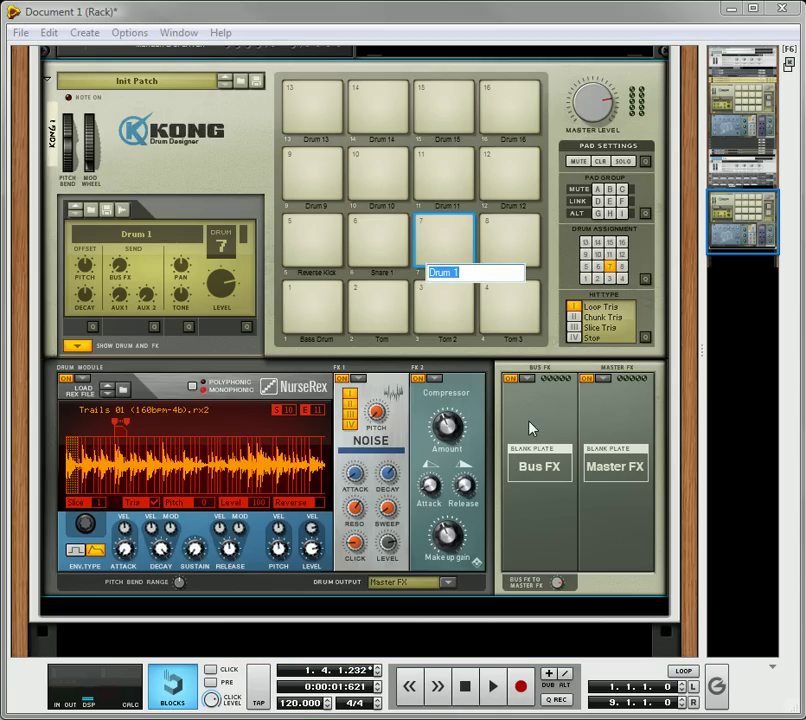
{"action": "type", "text": "Snare 2"}
{"action": "key", "text": "Return"}
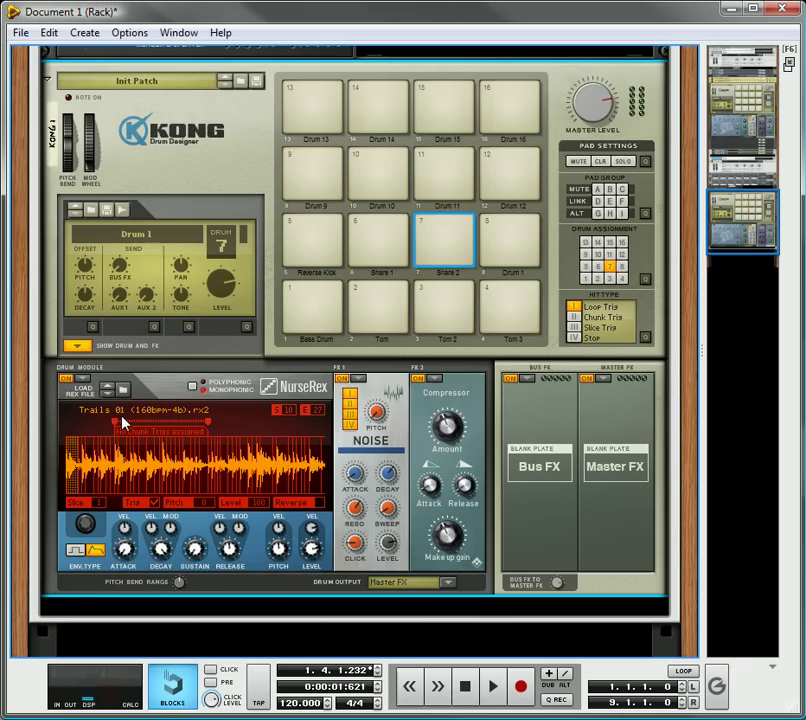
Set pad 7's played range to slices 26 to 27, audition it and bypass both of its effects
{"action": "left_click_drag", "start_coordinate": [115, 423], "coordinate": [196, 427]}
{"action": "left_click", "coordinate": [456, 232]}
{"action": "left_click", "coordinate": [358, 378]}
{"action": "left_click", "coordinate": [392, 401]}
{"action": "left_click", "coordinate": [432, 378]}
{"action": "left_click", "coordinate": [470, 397]}
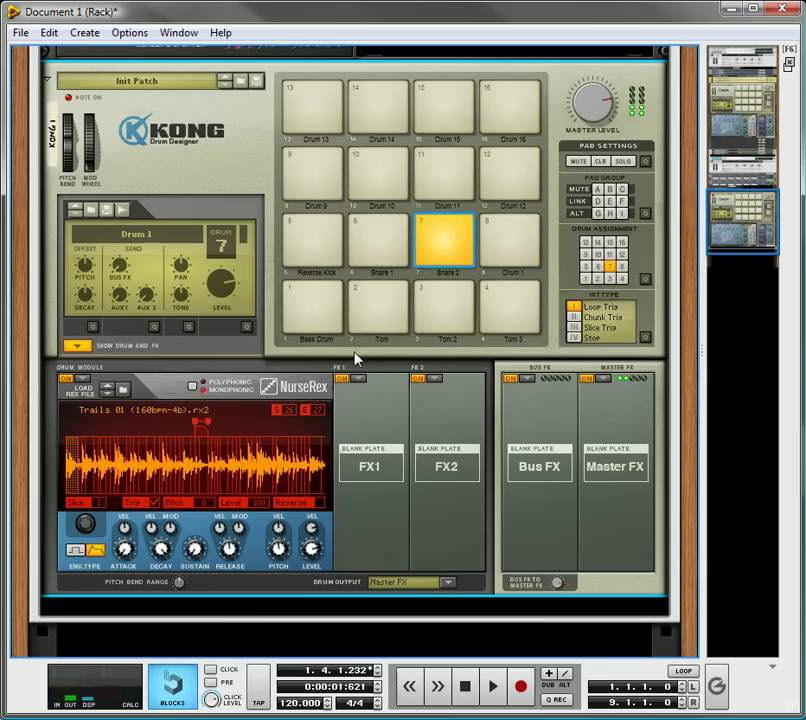
Move pad 7's played range to slices 37 to 38, auditioning the ranges along the way
{"action": "mouse_move", "coordinate": [209, 421]}
{"action": "left_mouse_down"}
{"action": "mouse_move", "coordinate": [235, 424]}
{"action": "mouse_move", "coordinate": [216, 428]}
{"action": "left_mouse_up"}
{"action": "left_click", "coordinate": [451, 232]}
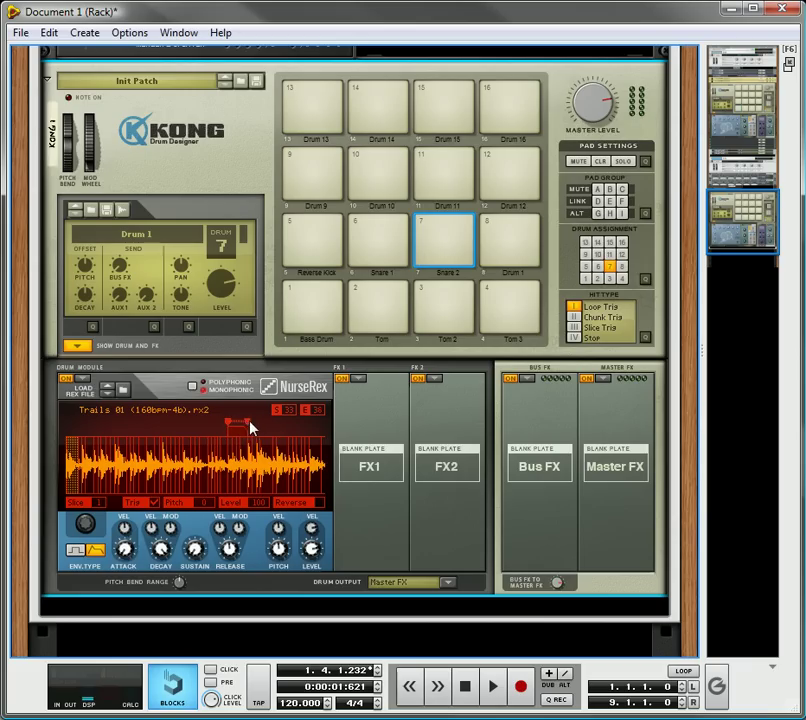
{"action": "left_click_drag", "start_coordinate": [230, 427], "coordinate": [253, 425]}
{"action": "left_click", "coordinate": [460, 234]}
Load a Rattler as pad 7's first effect and audition the pad
{"action": "left_click", "coordinate": [357, 378]}
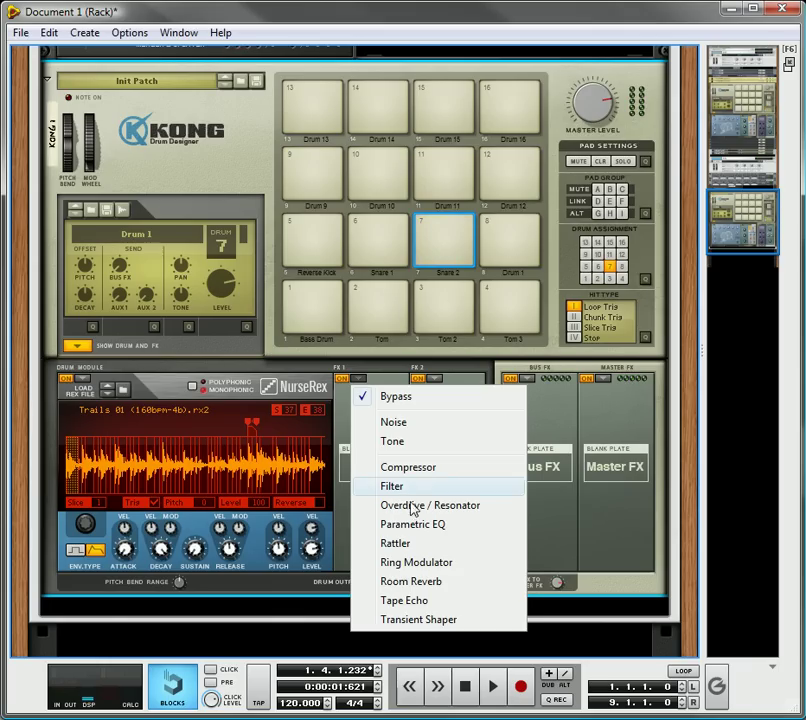
{"action": "left_click", "coordinate": [414, 543]}
{"action": "left_click", "coordinate": [452, 232]}
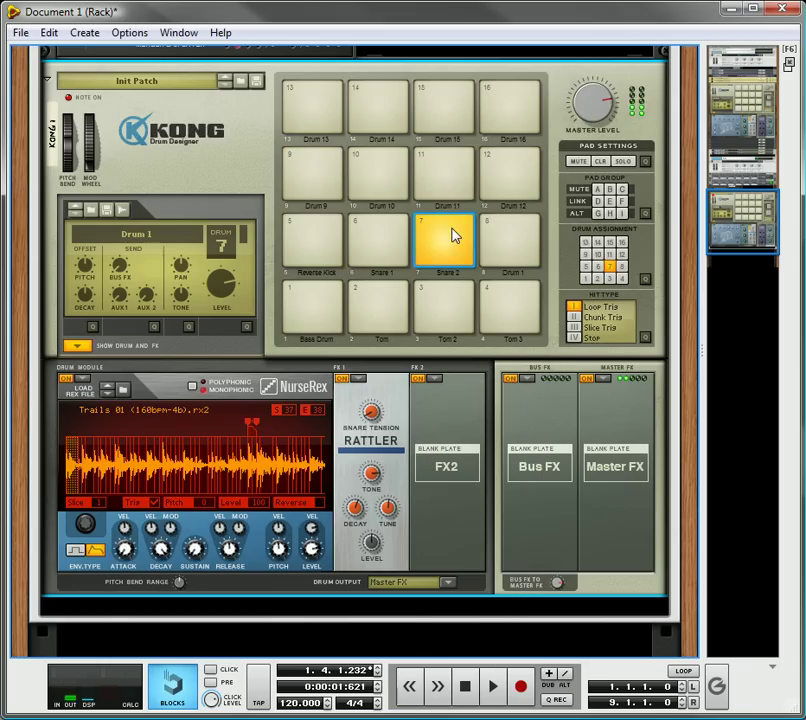
{"action": "left_click", "coordinate": [445, 248]}
Set the attack of pad 7's loop player to 24 and audition the pad
{"action": "left_click_drag", "start_coordinate": [125, 553], "coordinate": [125, 547]}
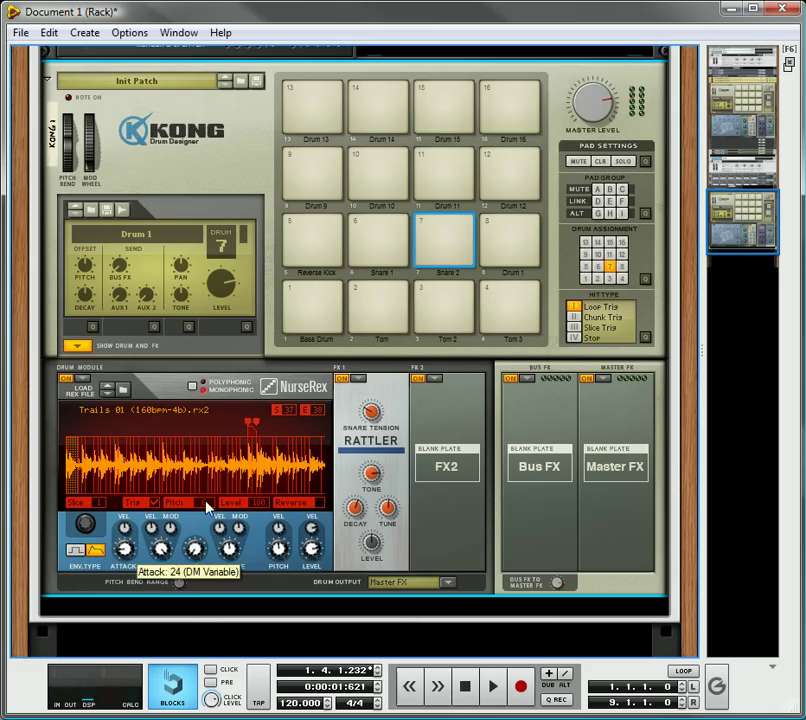
{"action": "left_click", "coordinate": [453, 237]}
{"action": "left_click", "coordinate": [453, 233]}
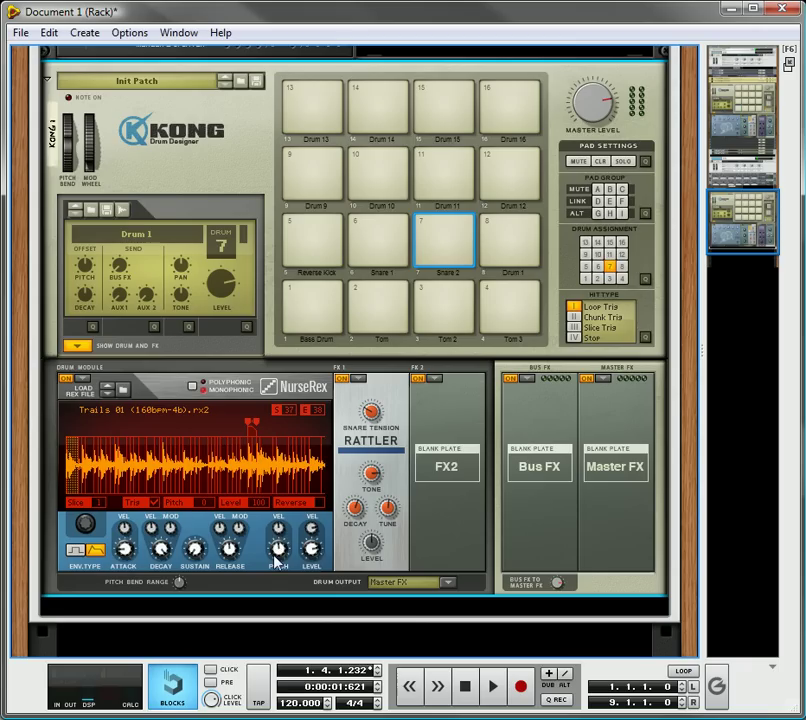
Set the pitch of pad 7's loop player to 6 and its level to 92, auditioning each change
{"action": "mouse_move", "coordinate": [280, 548]}
{"action": "left_mouse_down"}
{"action": "mouse_move", "coordinate": [289, 545]}
{"action": "mouse_move", "coordinate": [282, 554]}
{"action": "left_mouse_up"}
{"action": "left_click", "coordinate": [448, 236]}
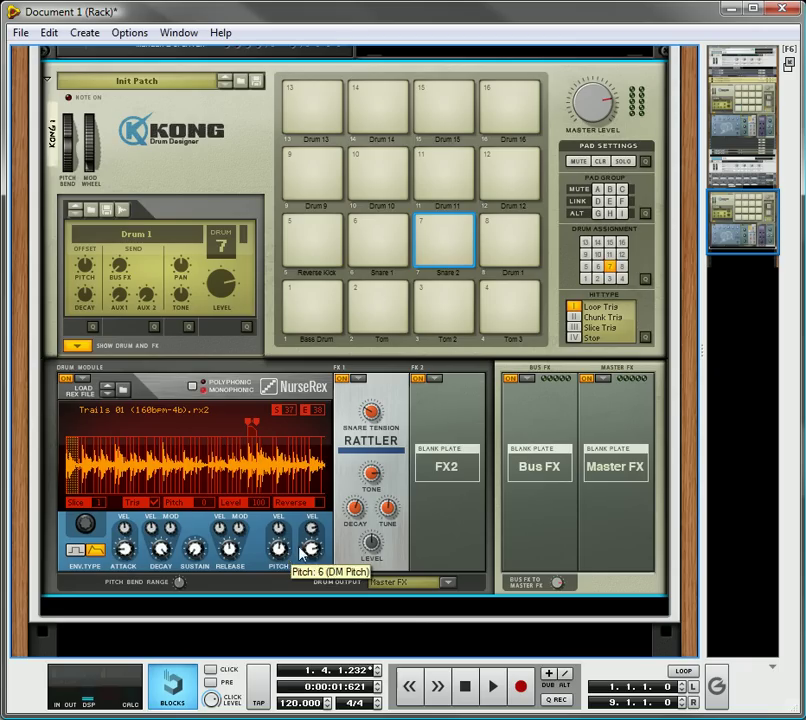
{"action": "left_click", "coordinate": [449, 233]}
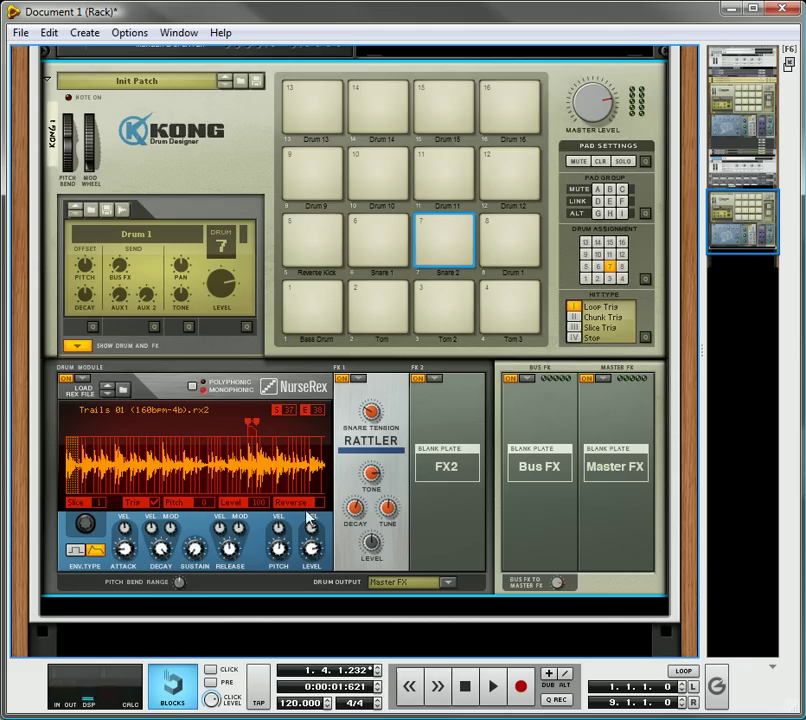
{"action": "mouse_move", "coordinate": [318, 556]}
{"action": "left_click_drag", "start_coordinate": [318, 556], "coordinate": [318, 562]}
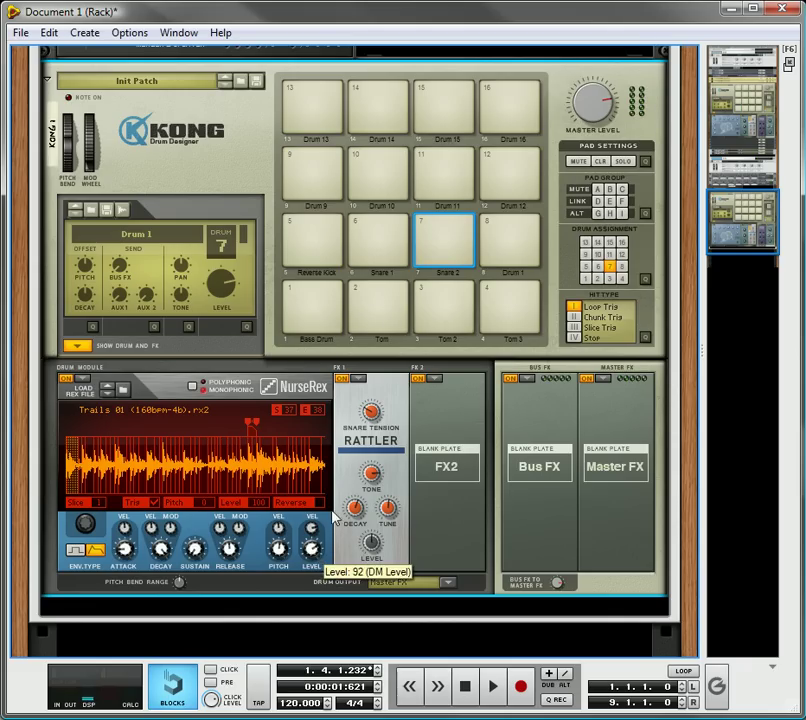
{"action": "left_click", "coordinate": [452, 228]}
Load a Room Reverb as pad 7's second effect, adjust its damping, set its decay to 65 and audition the pad
{"action": "left_click", "coordinate": [435, 379]}
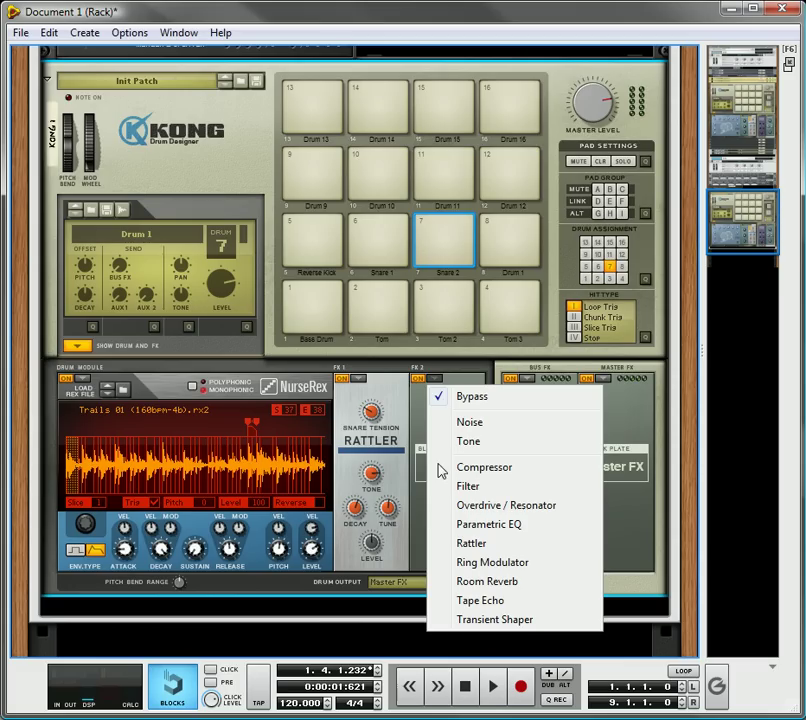
{"action": "left_click", "coordinate": [511, 582]}
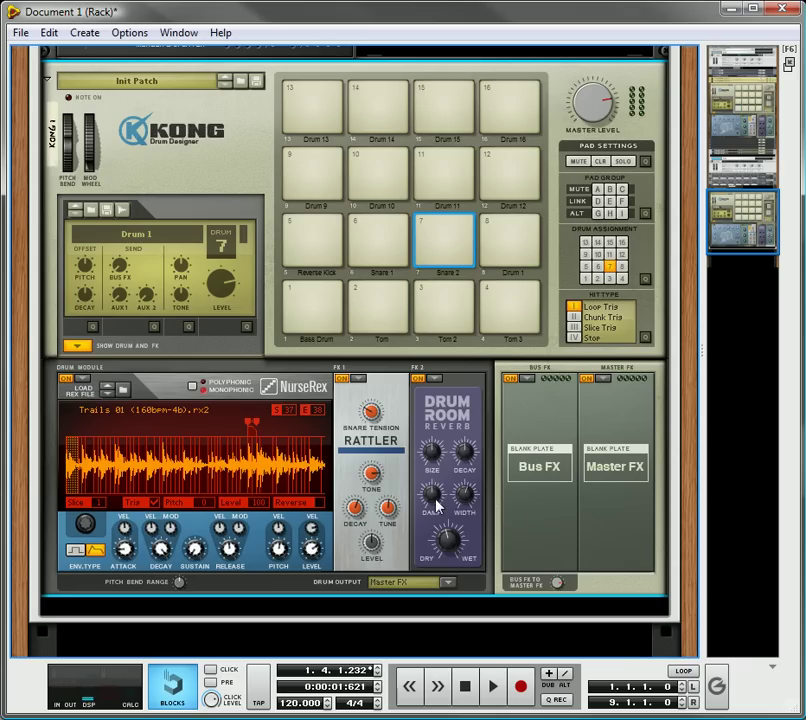
{"action": "mouse_move", "coordinate": [432, 493]}
{"action": "left_mouse_down"}
{"action": "mouse_move", "coordinate": [455, 540]}
{"action": "mouse_move", "coordinate": [448, 477]}
{"action": "mouse_move", "coordinate": [440, 472]}
{"action": "left_mouse_up"}
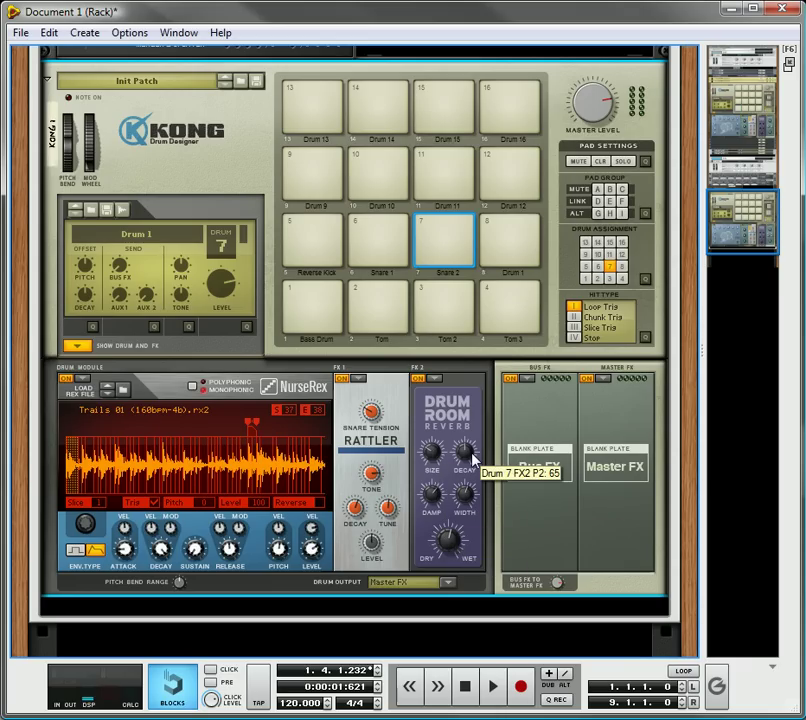
{"action": "left_click", "coordinate": [460, 235]}
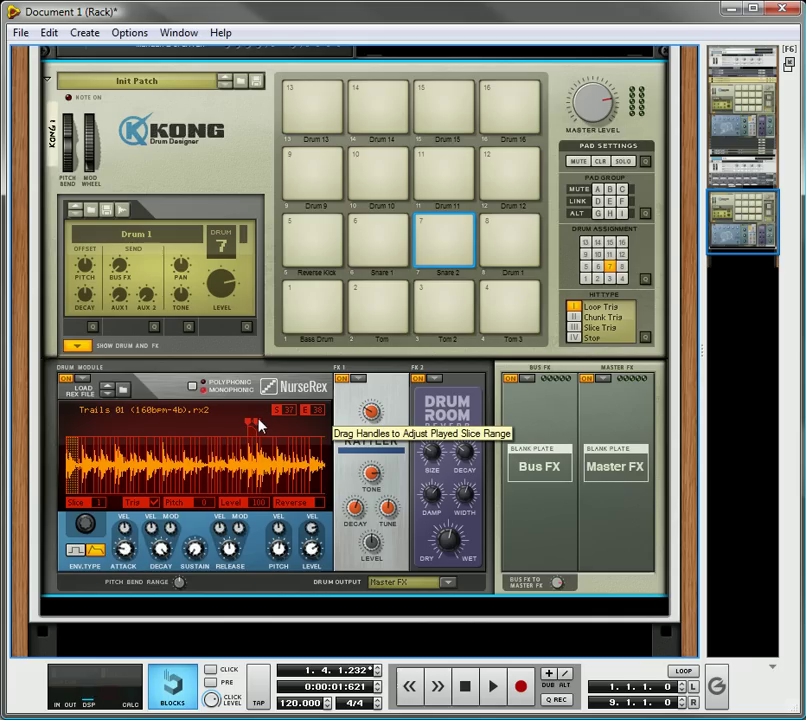
Try moving pad 7's played slice range to slices 7 to 8 and audition the pad
{"action": "left_click_drag", "start_coordinate": [255, 425], "coordinate": [293, 432]}
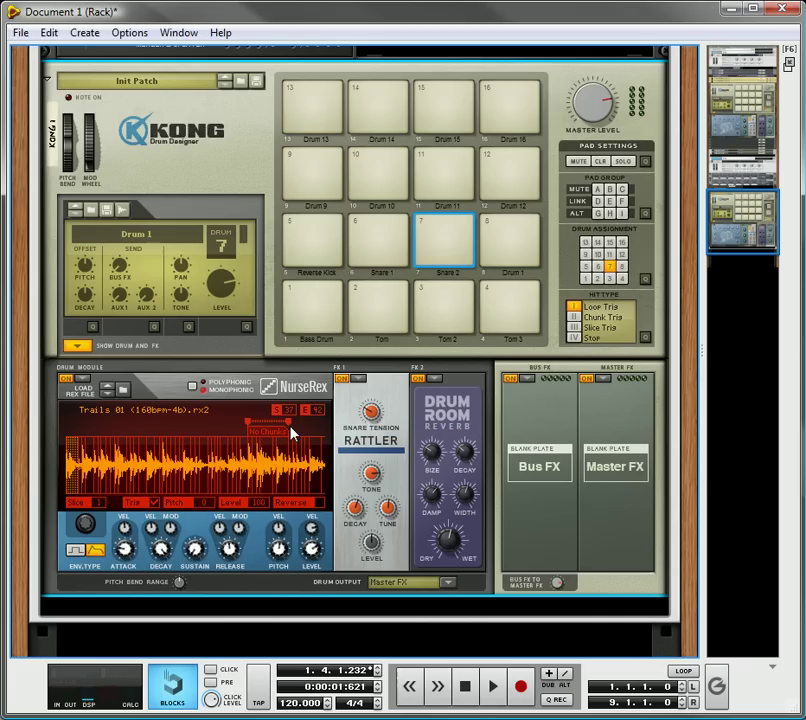
{"action": "left_click_drag", "start_coordinate": [241, 437], "coordinate": [104, 456]}
{"action": "left_click_drag", "start_coordinate": [247, 424], "coordinate": [140, 443]}
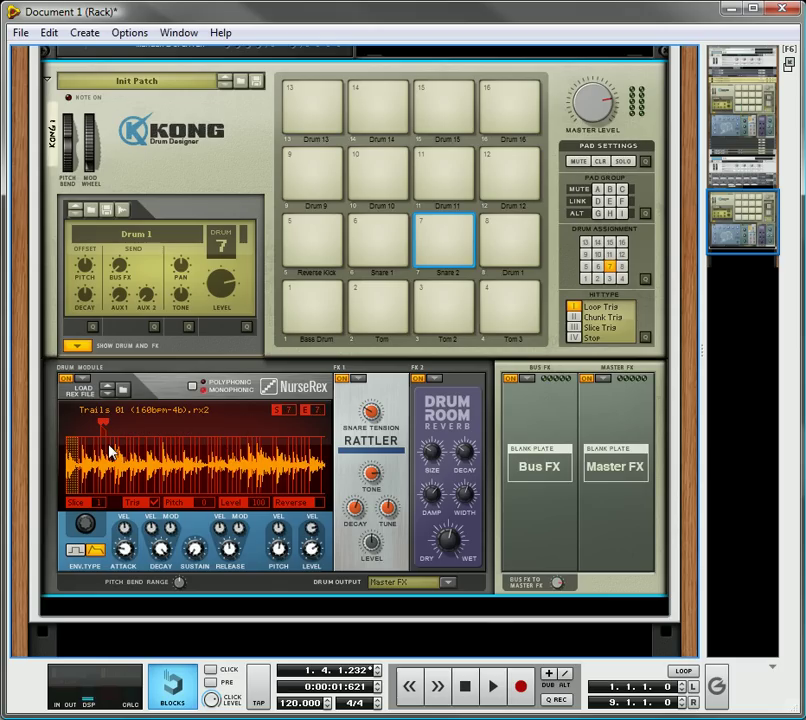
{"action": "left_click", "coordinate": [455, 229]}
{"action": "left_click", "coordinate": [455, 229]}
{"action": "left_click", "coordinate": [460, 226]}
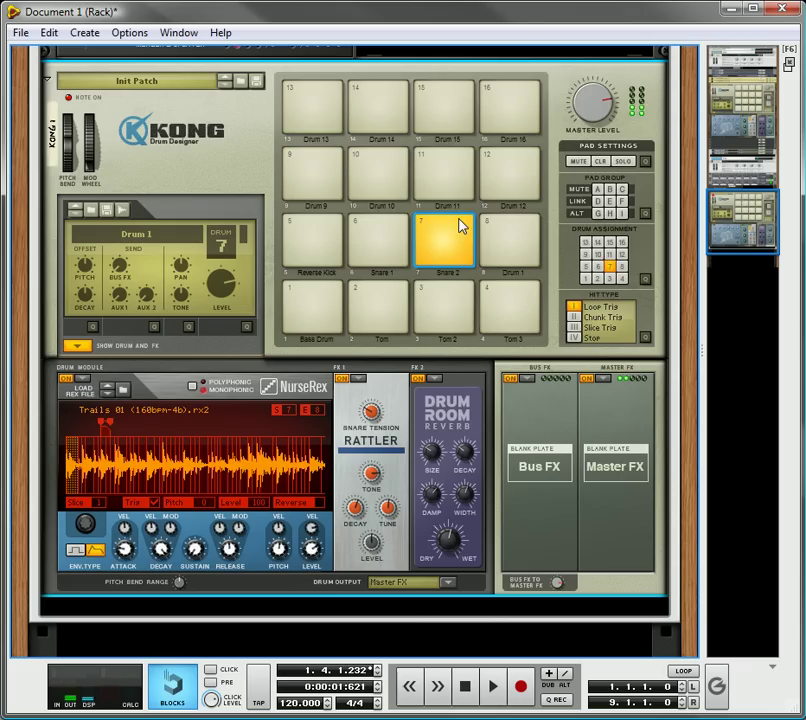
Adjust the snare tension of pad 7's Rattler and audition the pad against pad 6
{"action": "mouse_move", "coordinate": [381, 418]}
{"action": "left_click_drag", "start_coordinate": [380, 411], "coordinate": [380, 418]}
{"action": "left_click", "coordinate": [453, 230]}
{"action": "left_click", "coordinate": [452, 231]}
{"action": "left_click", "coordinate": [384, 234]}
{"action": "left_click", "coordinate": [449, 239]}
{"action": "left_click", "coordinate": [452, 240]}
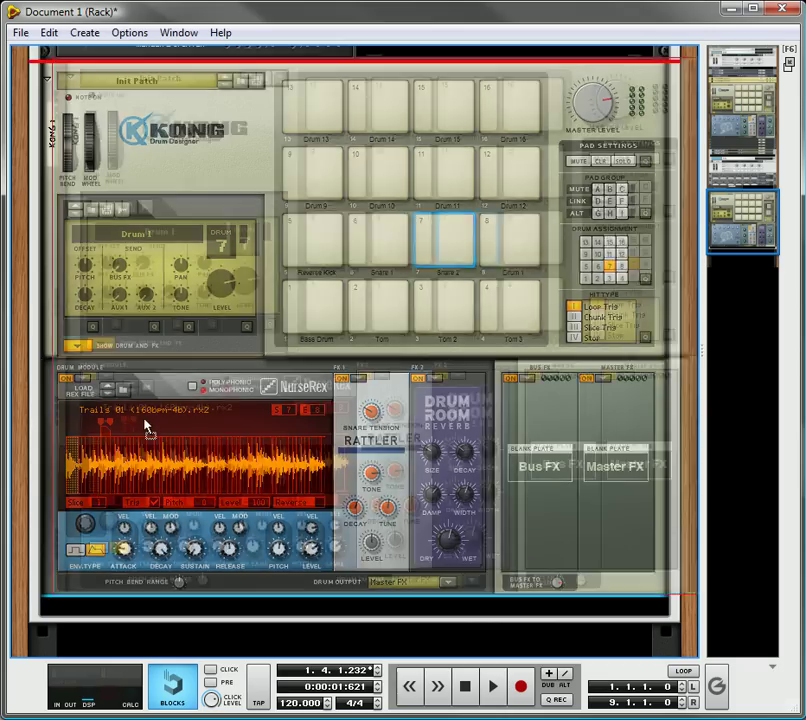
Set both the start and end of pad 7's played range to slice 37 and audition the pad
{"action": "mouse_move", "coordinate": [112, 425]}
{"action": "left_mouse_down"}
{"action": "mouse_move", "coordinate": [256, 432]}
{"action": "mouse_move", "coordinate": [248, 437]}
{"action": "left_mouse_up"}
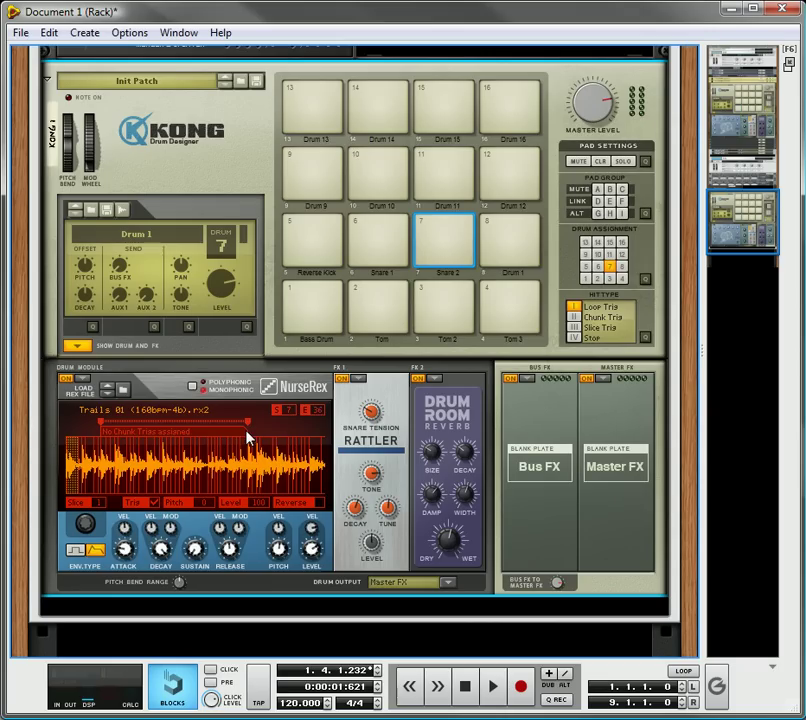
{"action": "left_click_drag", "start_coordinate": [104, 423], "coordinate": [238, 427]}
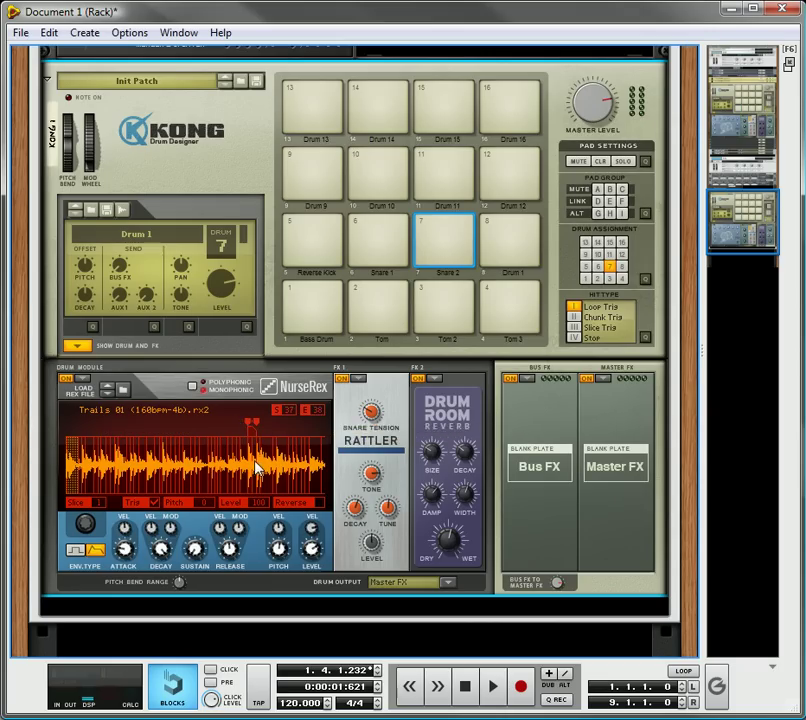
{"action": "left_click", "coordinate": [443, 234]}
{"action": "left_click", "coordinate": [455, 229]}
Replace the Room Reverb with Noise as pad 7's second effect, raise its pitch and audition the pad
{"action": "left_click", "coordinate": [434, 380]}
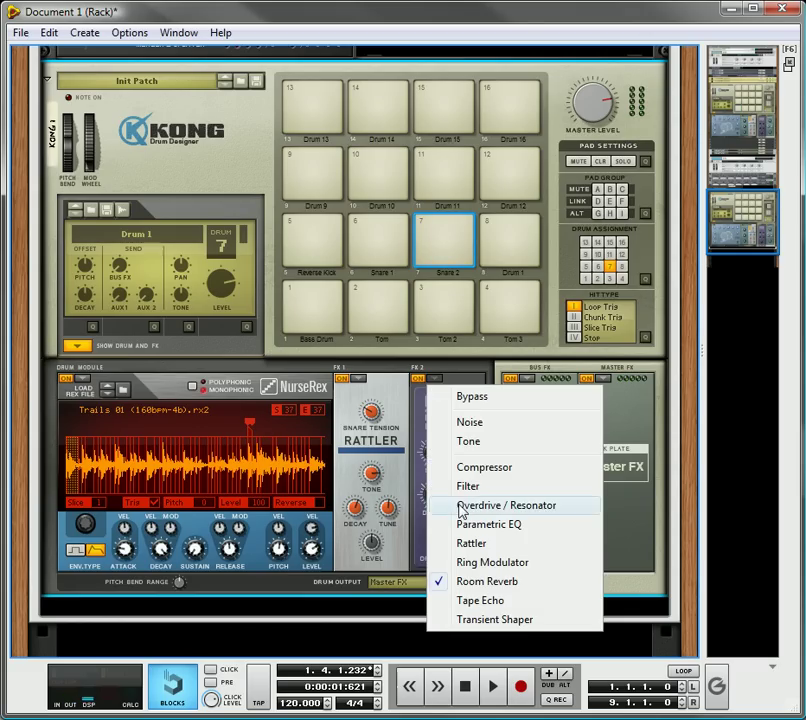
{"action": "left_click", "coordinate": [472, 423]}
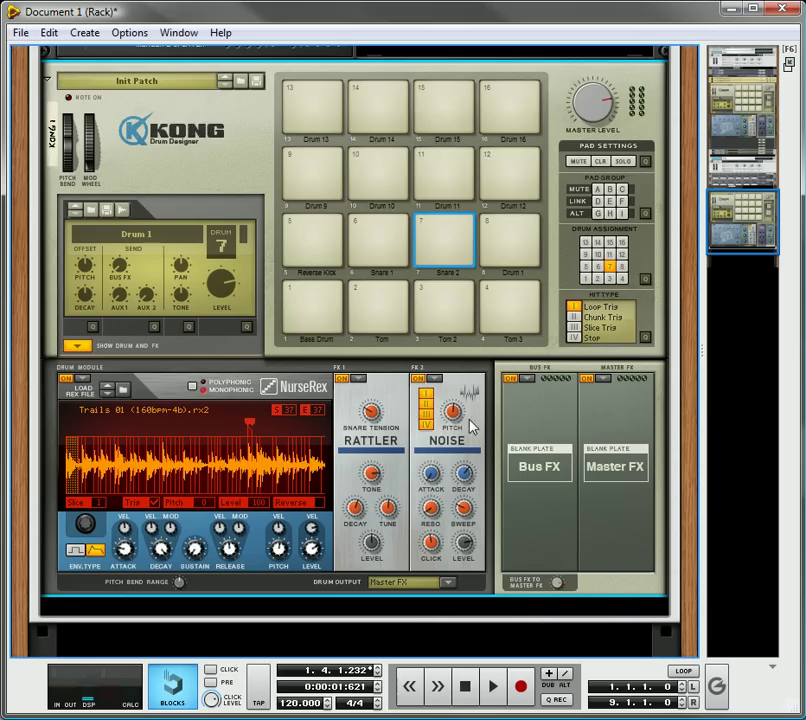
{"action": "left_click", "coordinate": [464, 226]}
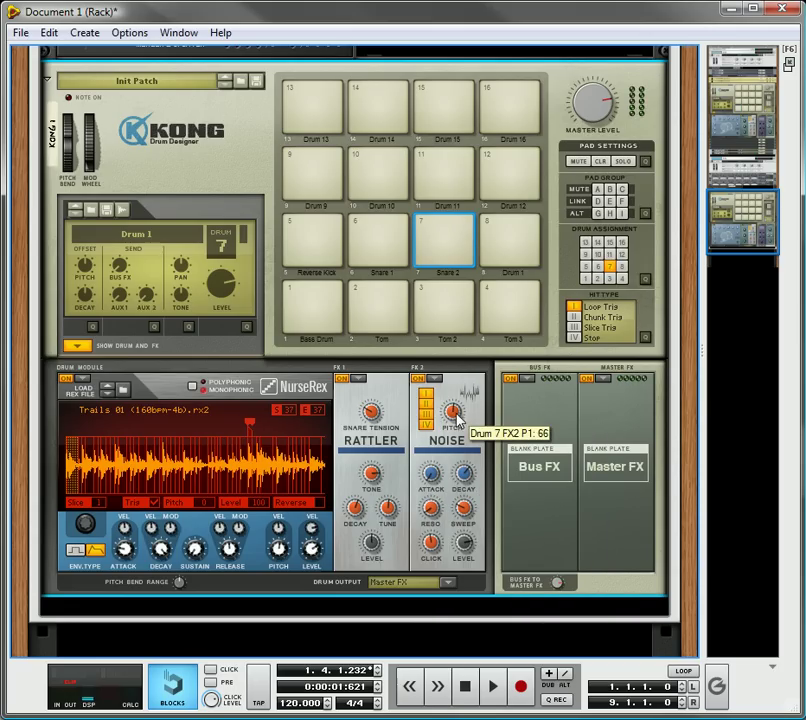
{"action": "left_click", "coordinate": [453, 234]}
{"action": "mouse_move", "coordinate": [459, 398]}
{"action": "left_click", "coordinate": [464, 229]}
Adjust the attack of pad 7's Noise effect and lower its decay, auditioning the pad after each change
{"action": "mouse_move", "coordinate": [434, 480]}
{"action": "left_click_drag", "start_coordinate": [434, 480], "coordinate": [437, 486]}
{"action": "left_click", "coordinate": [450, 230]}
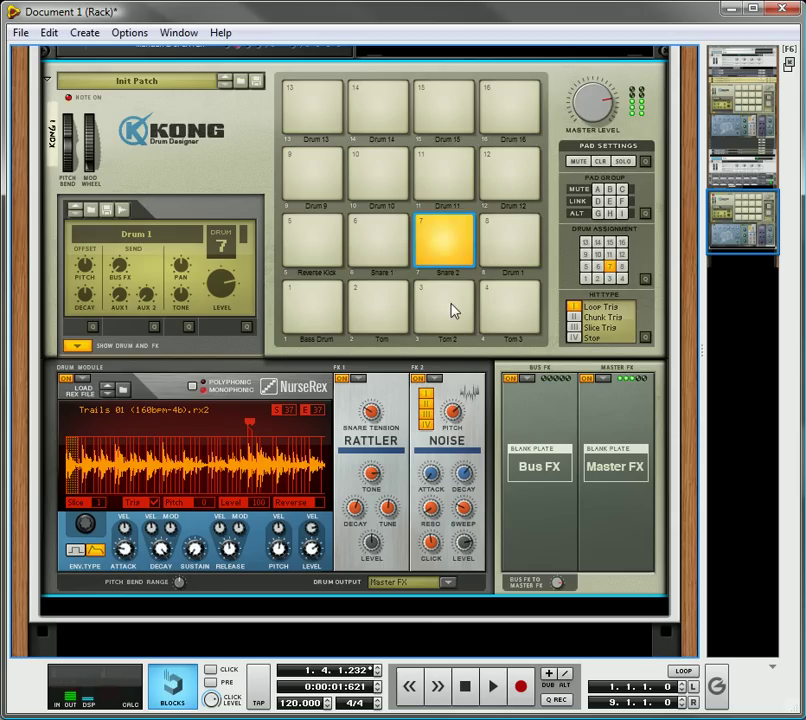
{"action": "mouse_move", "coordinate": [467, 488]}
{"action": "left_click", "coordinate": [455, 230]}
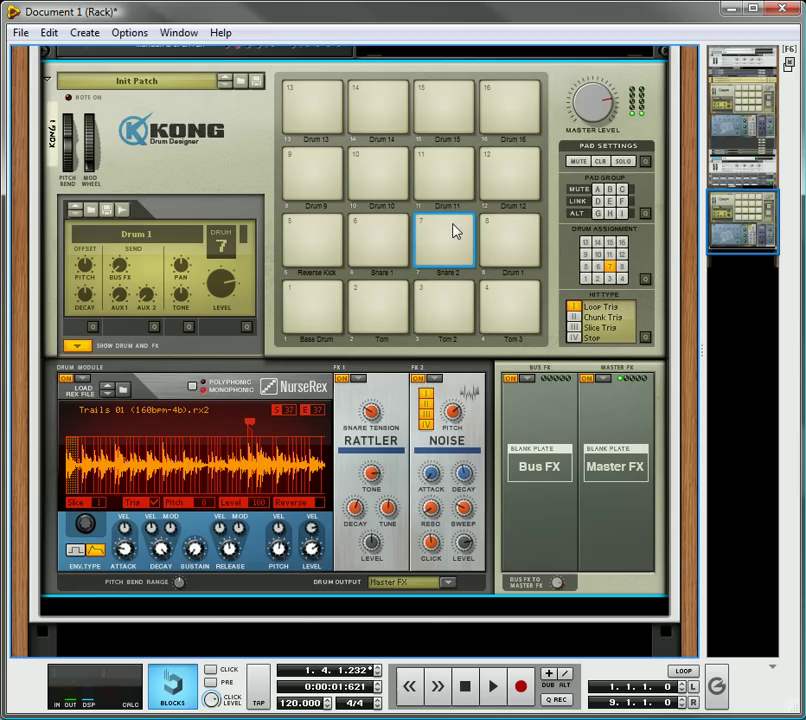
{"action": "left_click_drag", "start_coordinate": [473, 482], "coordinate": [467, 476]}
{"action": "left_click", "coordinate": [457, 226]}
{"action": "left_click", "coordinate": [455, 236]}
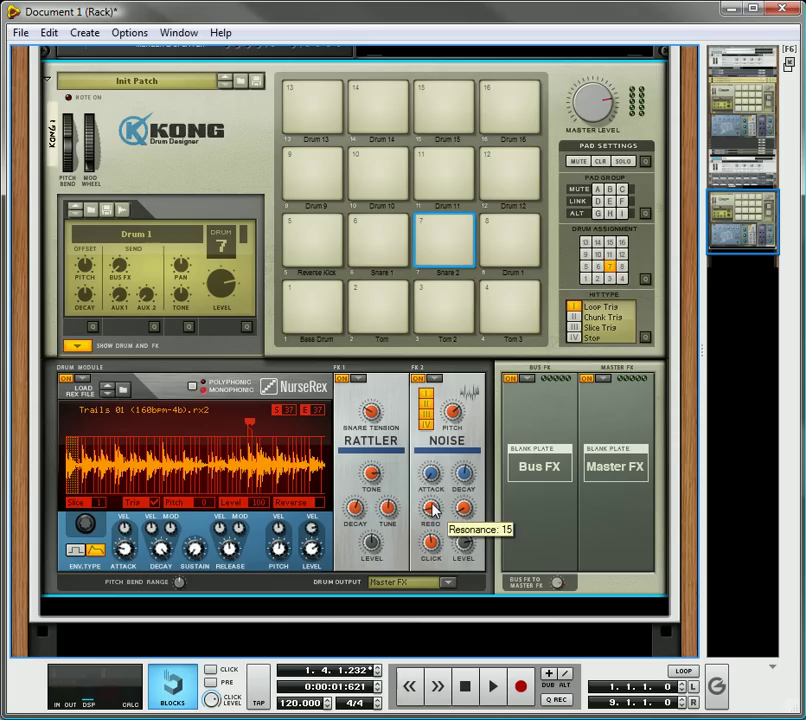
Raise the Noise effect's resonance and set its click to 30, auditioning pad 7 after each change
{"action": "left_click", "coordinate": [466, 231]}
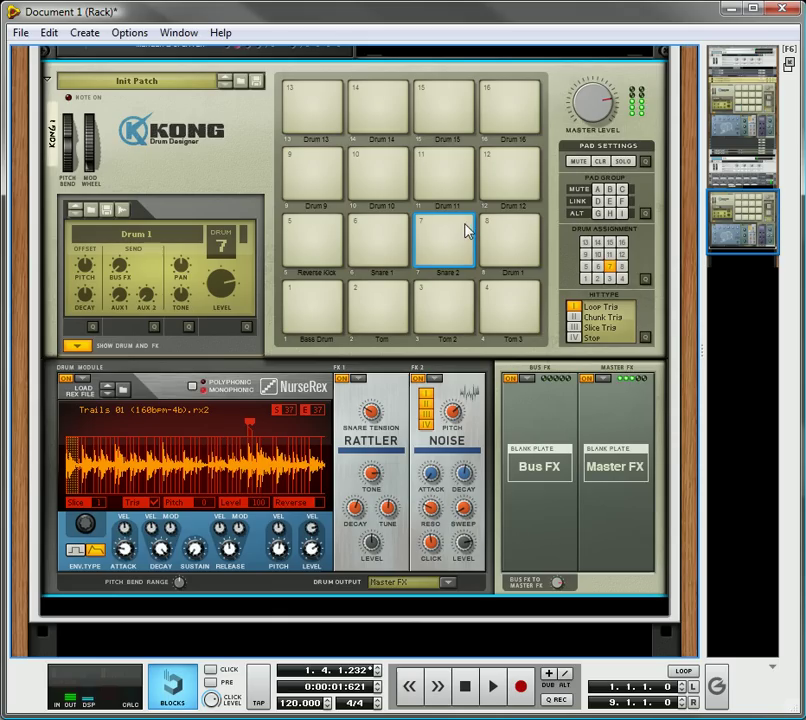
{"action": "left_click_drag", "start_coordinate": [432, 546], "coordinate": [434, 553]}
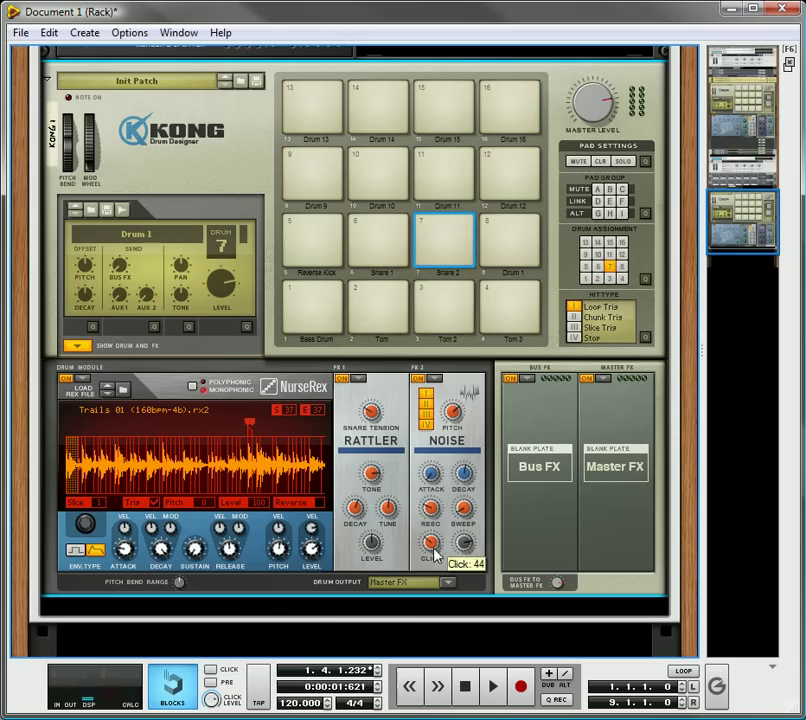
{"action": "left_click", "coordinate": [460, 234]}
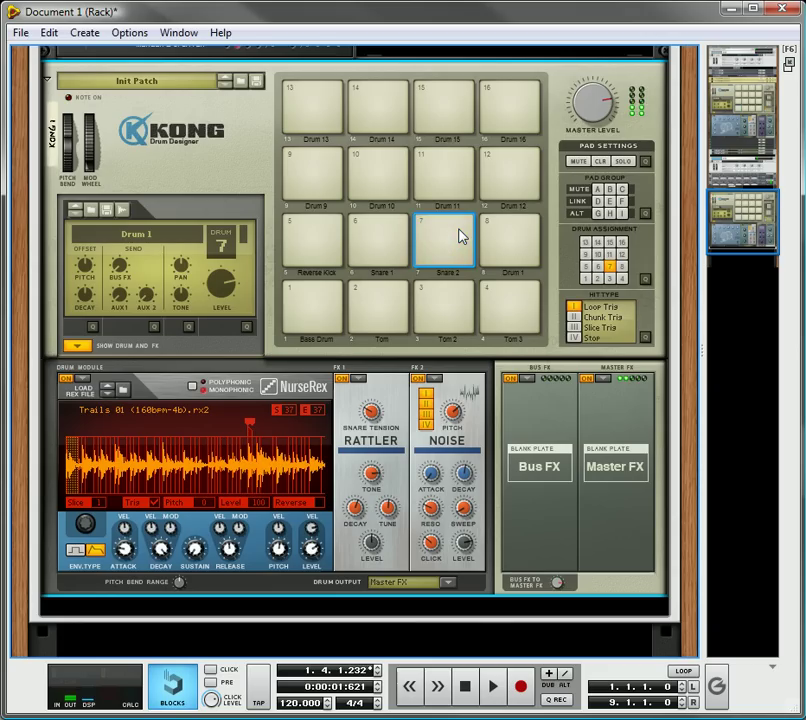
{"action": "left_click_drag", "start_coordinate": [432, 543], "coordinate": [440, 557]}
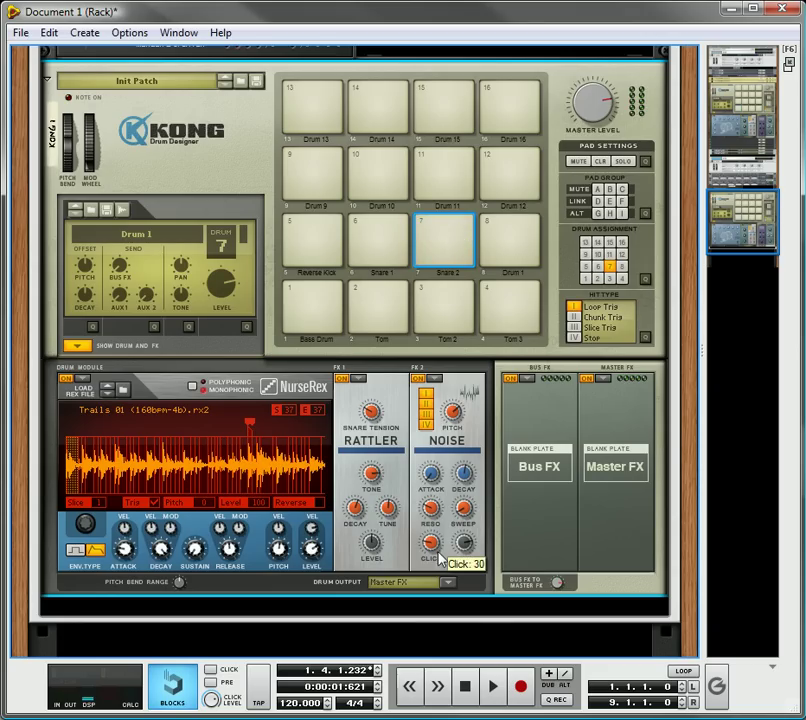
{"action": "left_click", "coordinate": [450, 228]}
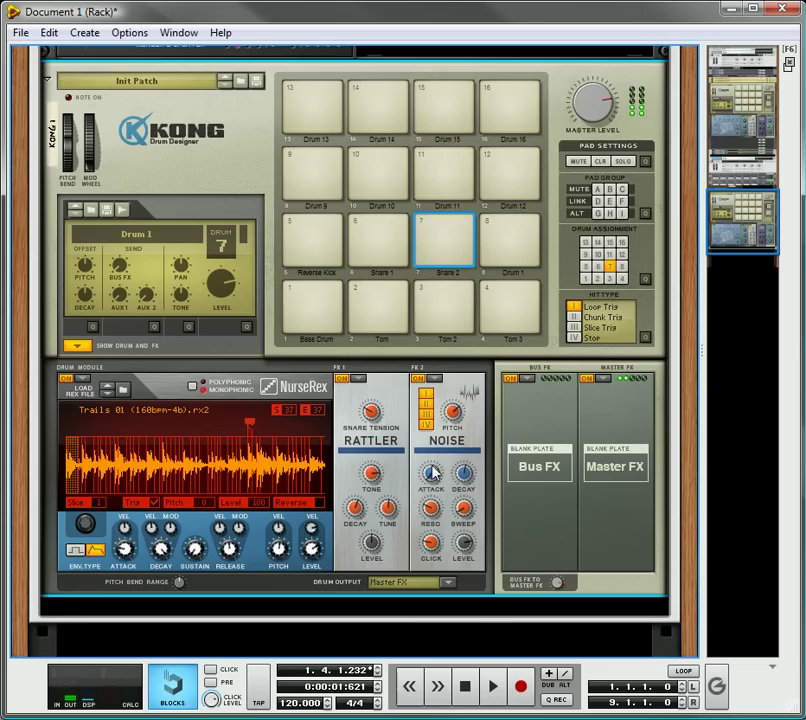
Fine-tune the click amount of pad 7's Noise effect, auditioning the pad after each adjustment
{"action": "left_click", "coordinate": [459, 234]}
{"action": "left_click_drag", "start_coordinate": [432, 548], "coordinate": [433, 532]}
{"action": "left_click", "coordinate": [450, 230]}
{"action": "mouse_move", "coordinate": [438, 541]}
{"action": "left_mouse_down"}
{"action": "mouse_move", "coordinate": [437, 558]}
{"action": "mouse_move", "coordinate": [436, 550]}
{"action": "left_mouse_up"}
{"action": "left_click", "coordinate": [455, 240]}
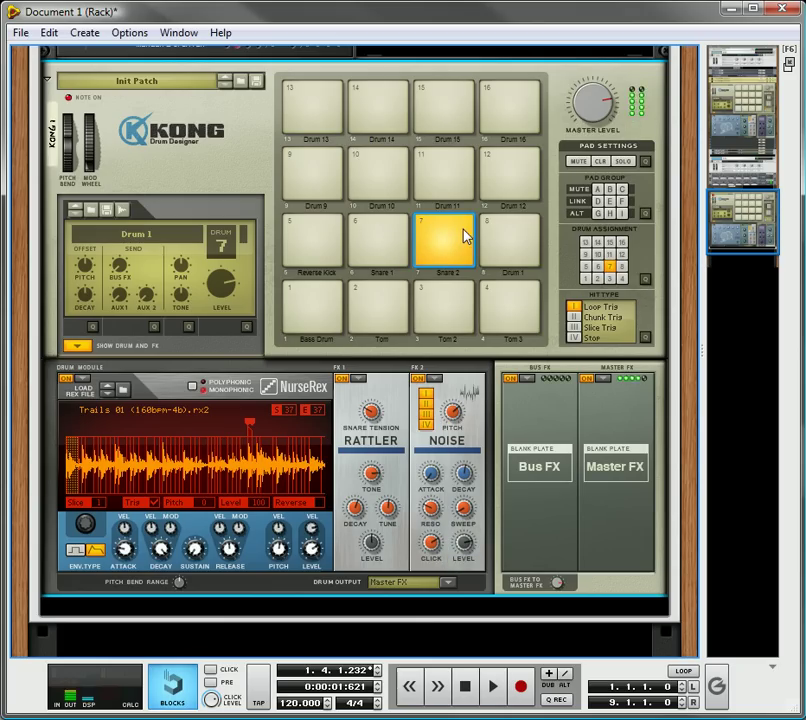
Audition pads 6 and 7 alternately to compare the two snare sounds
{"action": "left_click", "coordinate": [403, 236]}
{"action": "left_click", "coordinate": [445, 230]}
{"action": "left_click", "coordinate": [445, 236]}
{"action": "left_click", "coordinate": [403, 236]}
{"action": "left_click", "coordinate": [446, 240]}
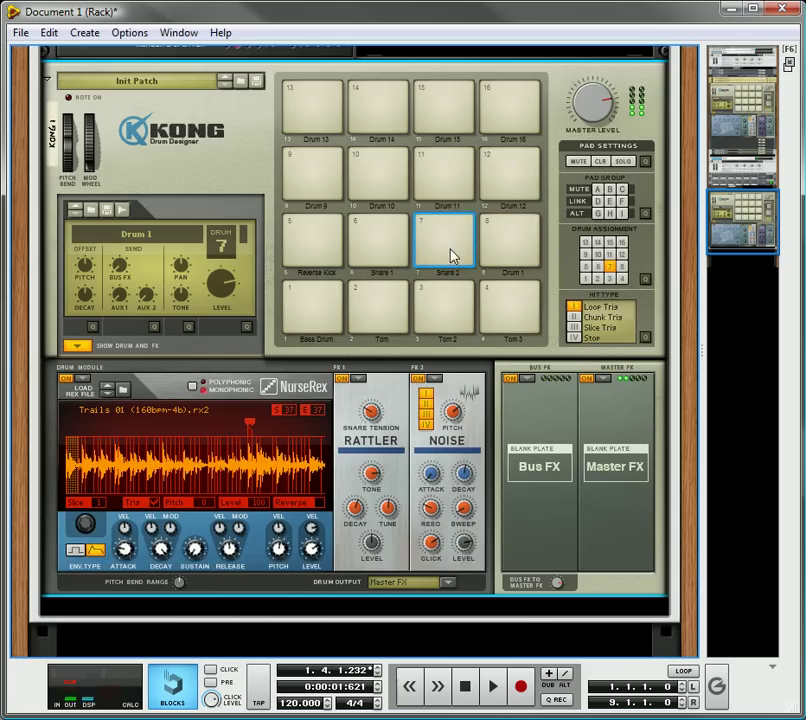